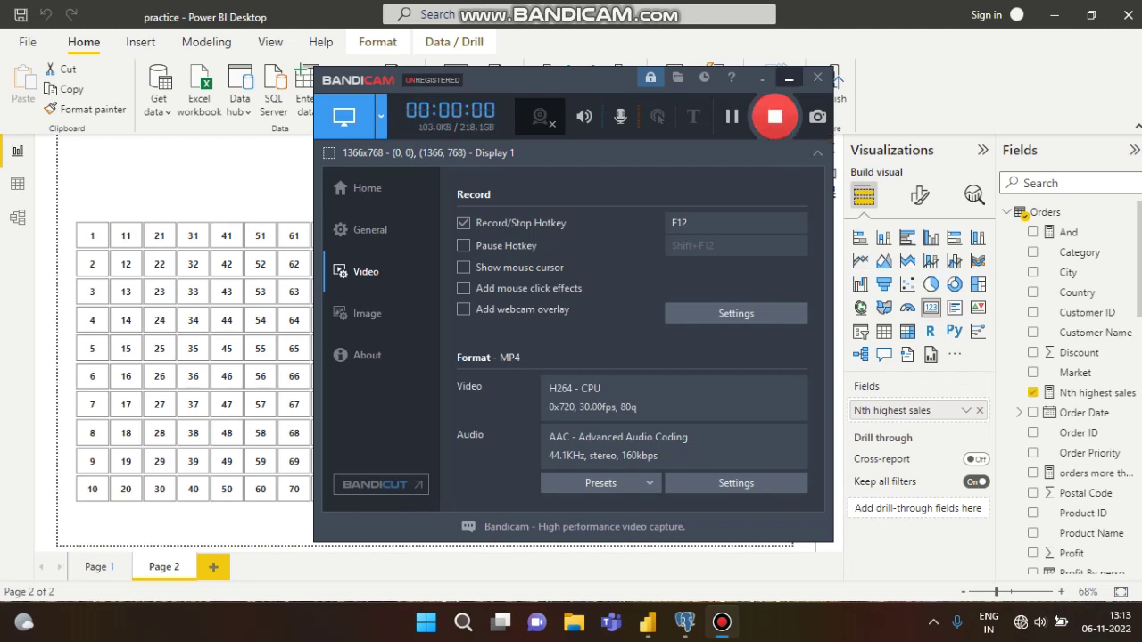
Show the Orders table's rows in the data view and select its Sales column.
left_click(789, 77)
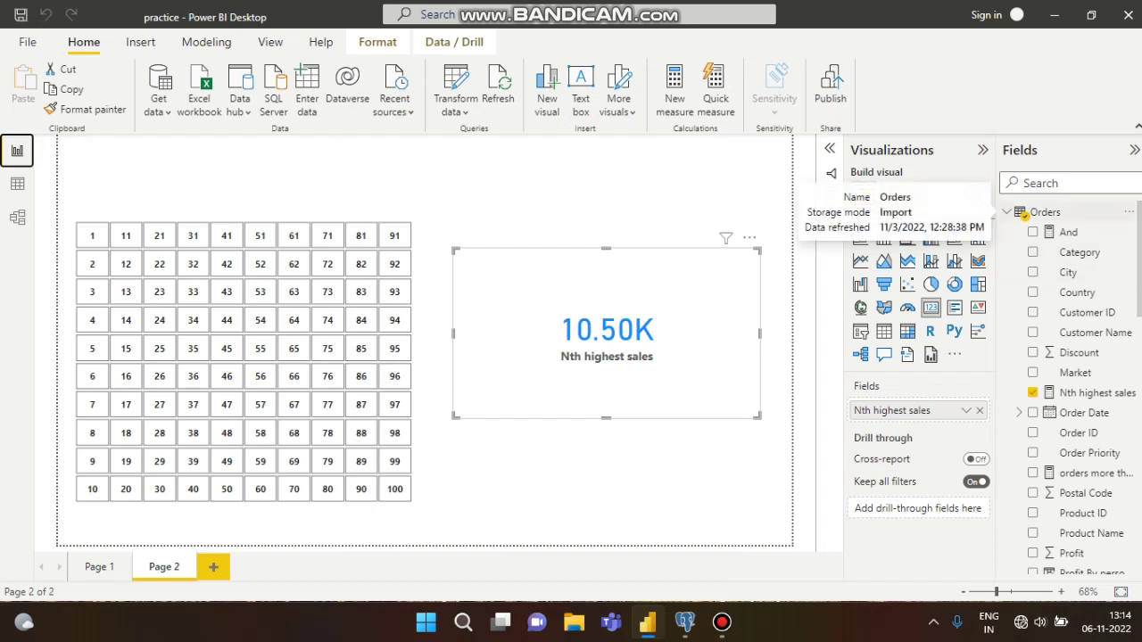
left_click(1046, 212)
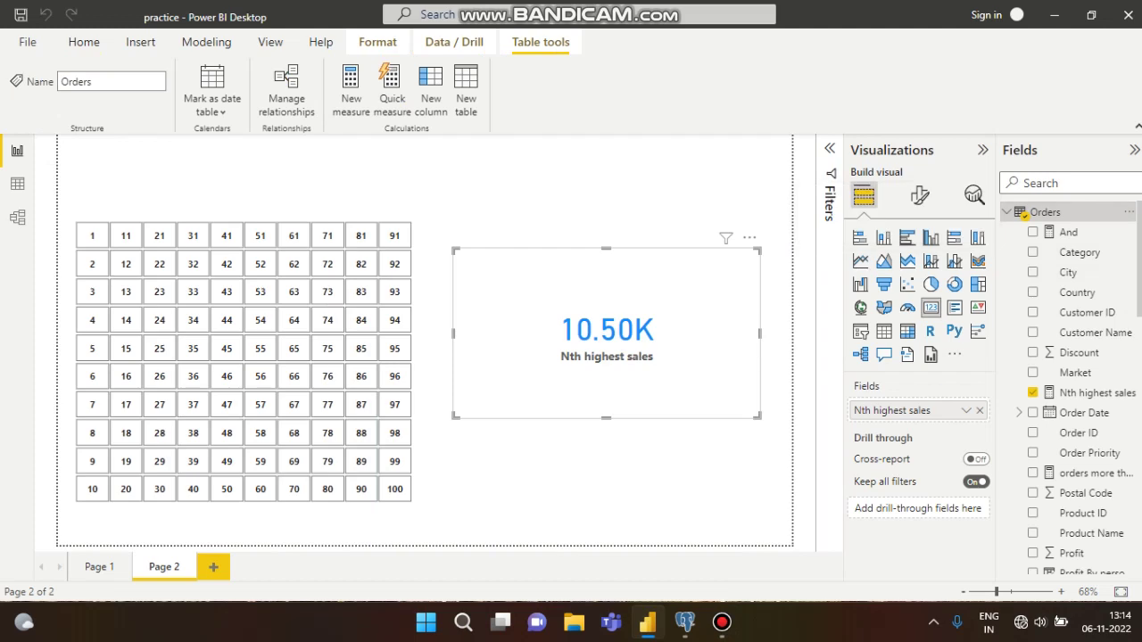
left_click(17, 184)
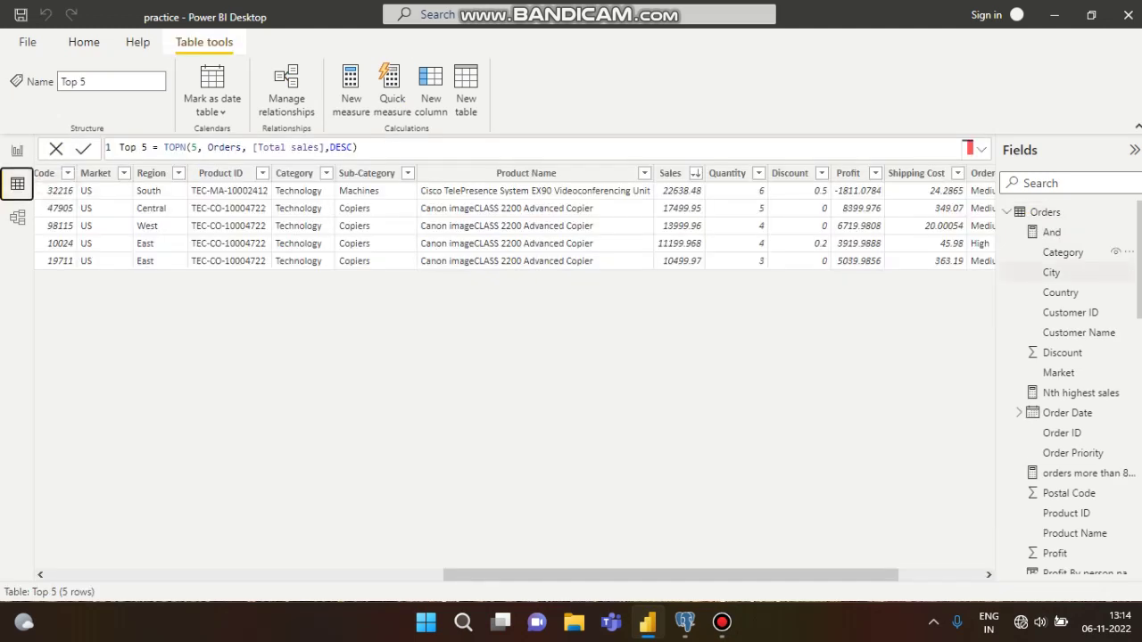
left_click(1115, 212)
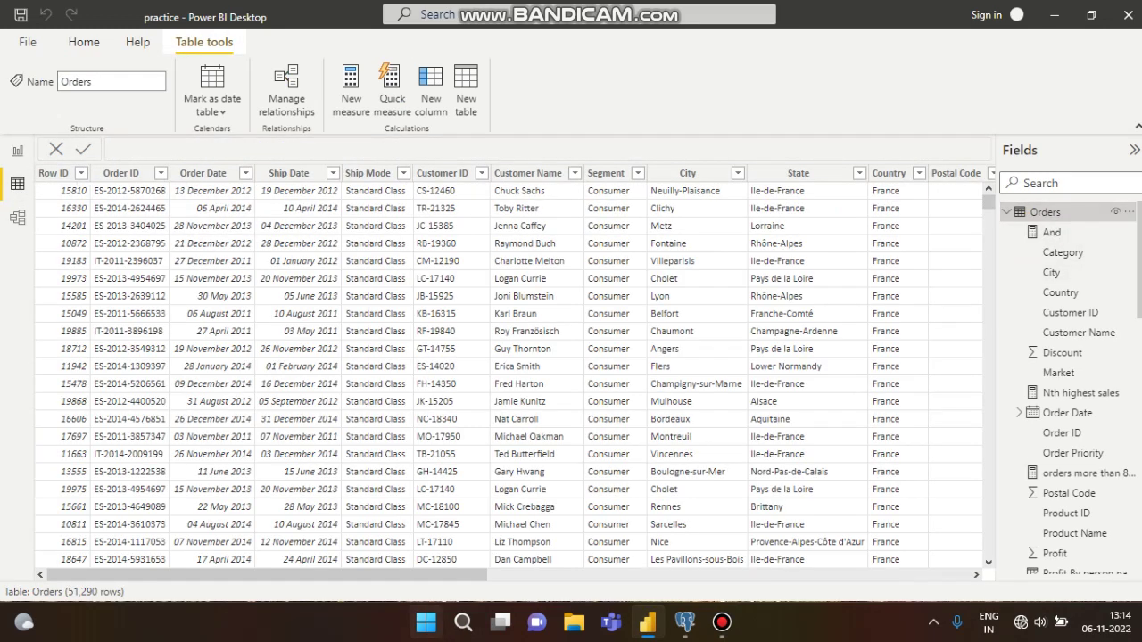
left_click_drag(268, 574, 737, 575)
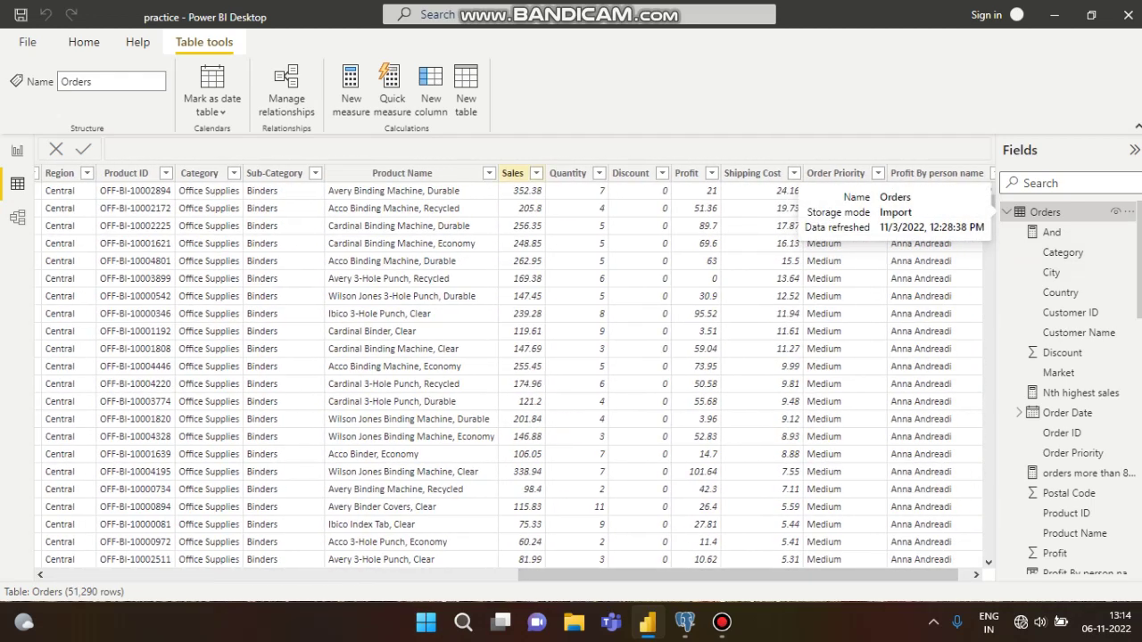
left_click(513, 173)
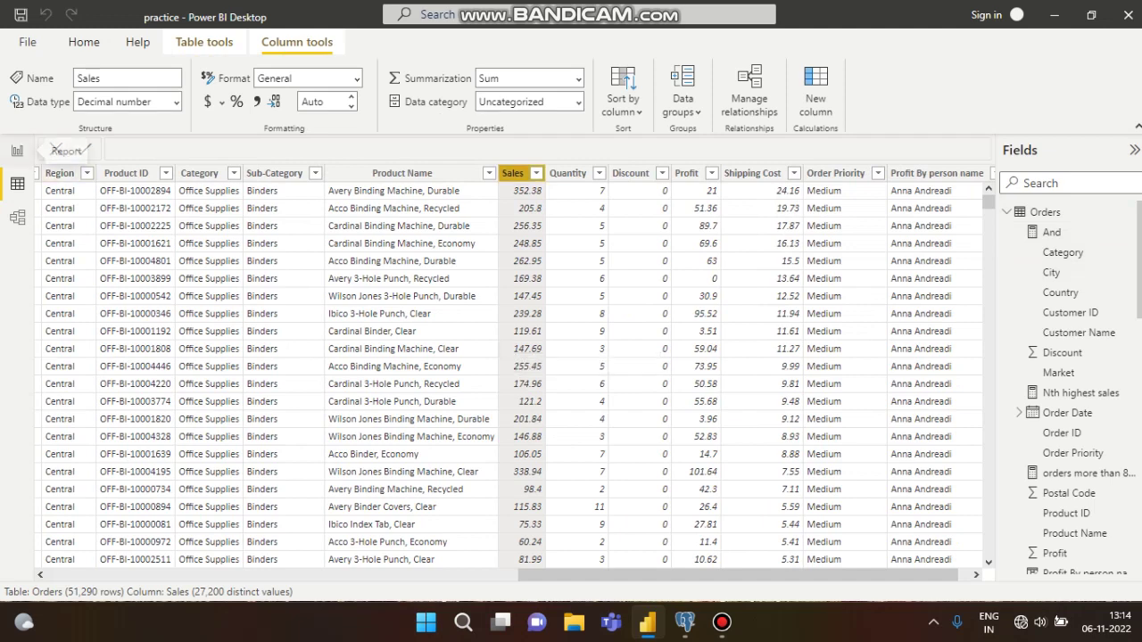
Return to the report and examine the TOPN arguments in the Nth highest sales measure's formula, including the DESC order.
left_click(17, 150)
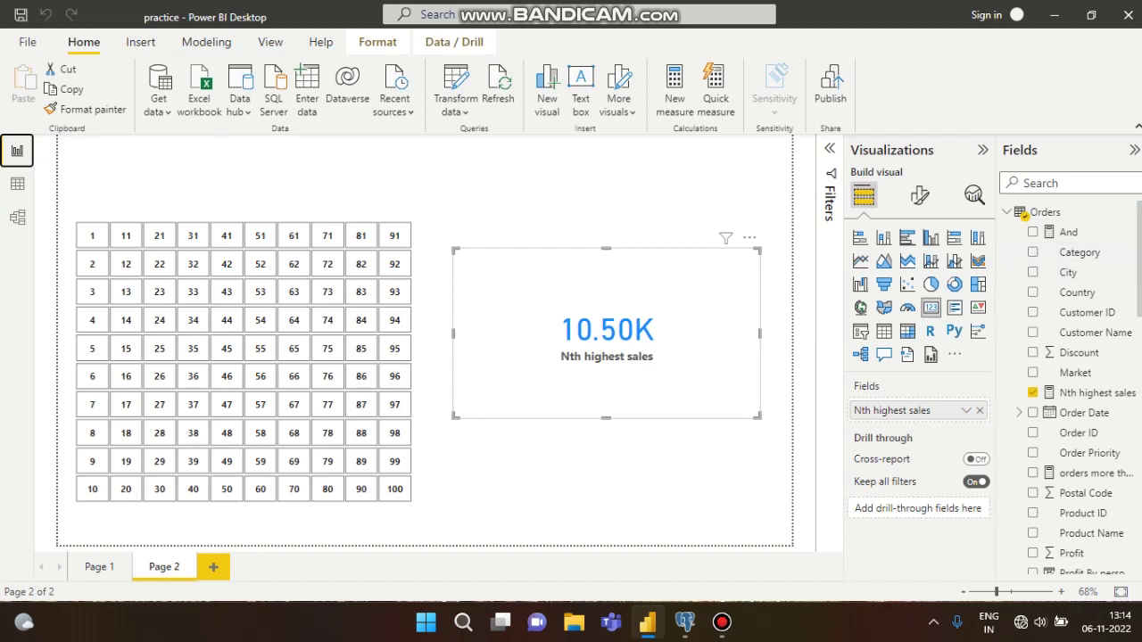
left_click(1090, 393)
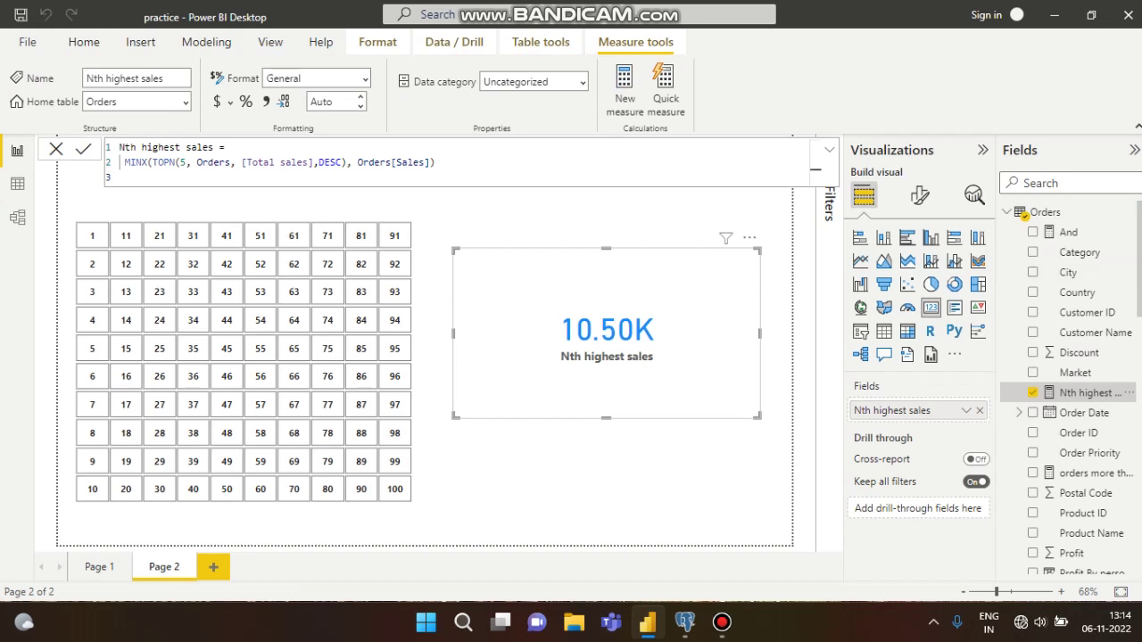
double_click(163, 162)
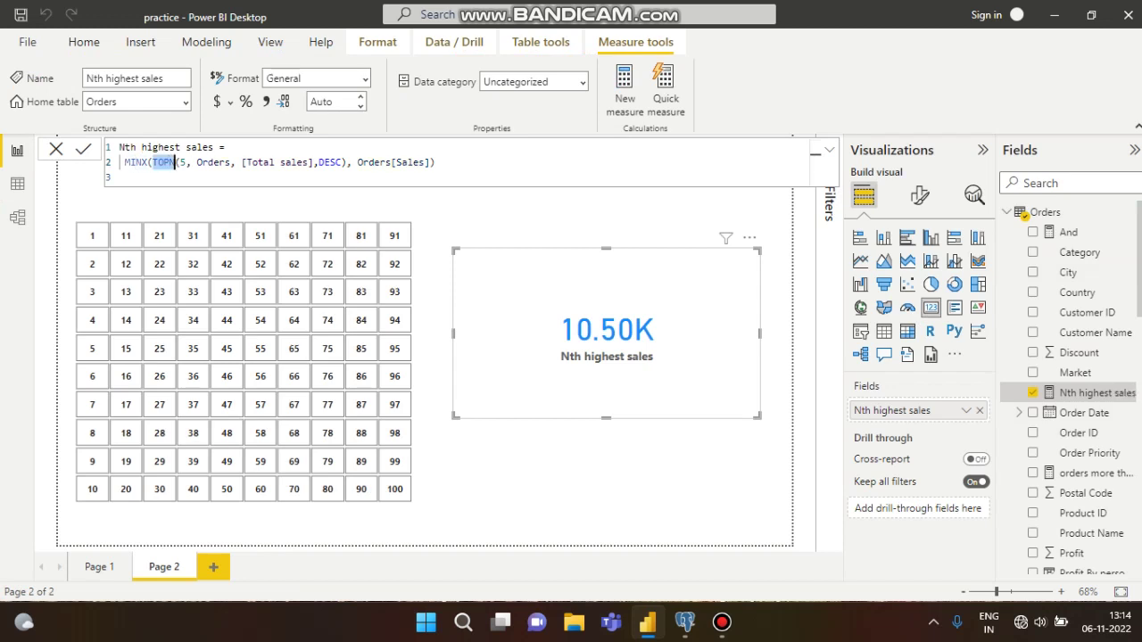
left_click_drag(180, 162, 207, 163)
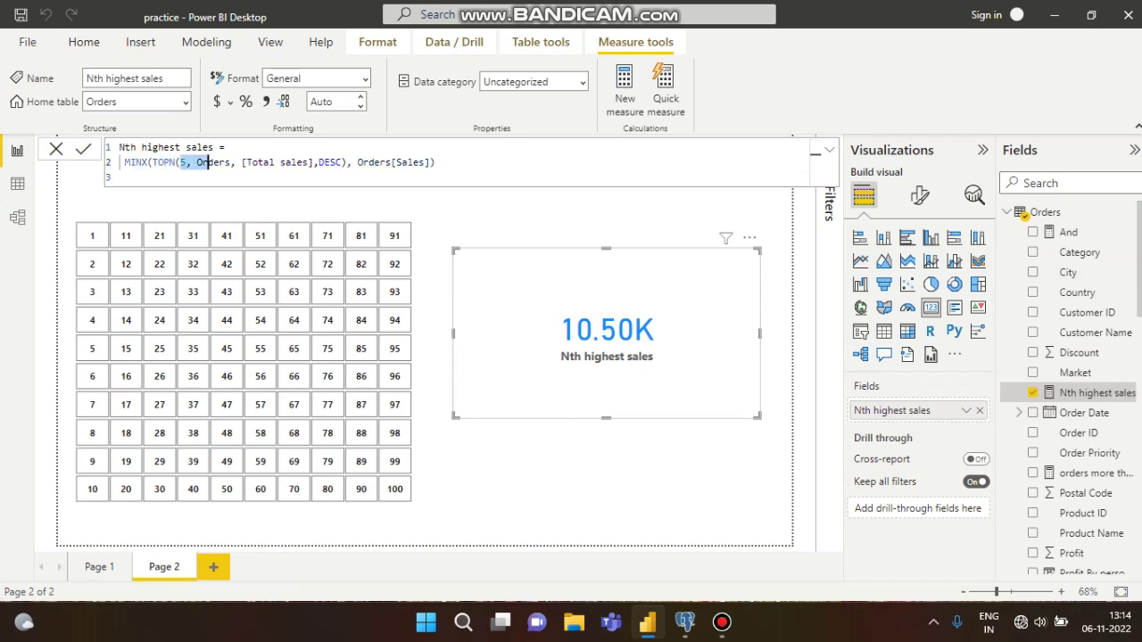
double_click(331, 163)
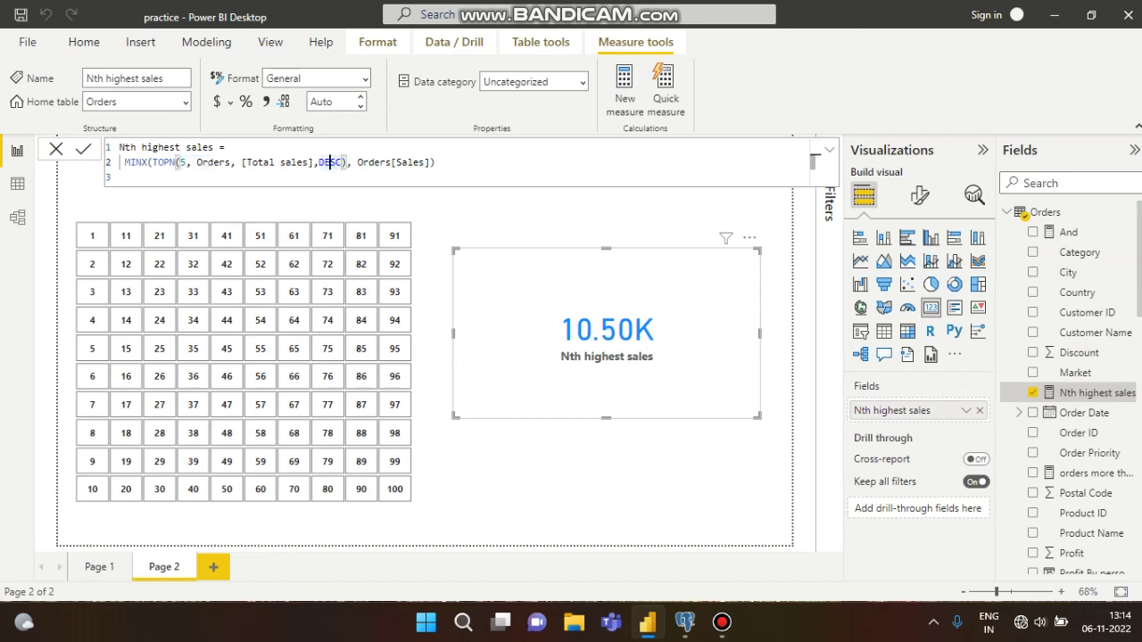
left_click(125, 177)
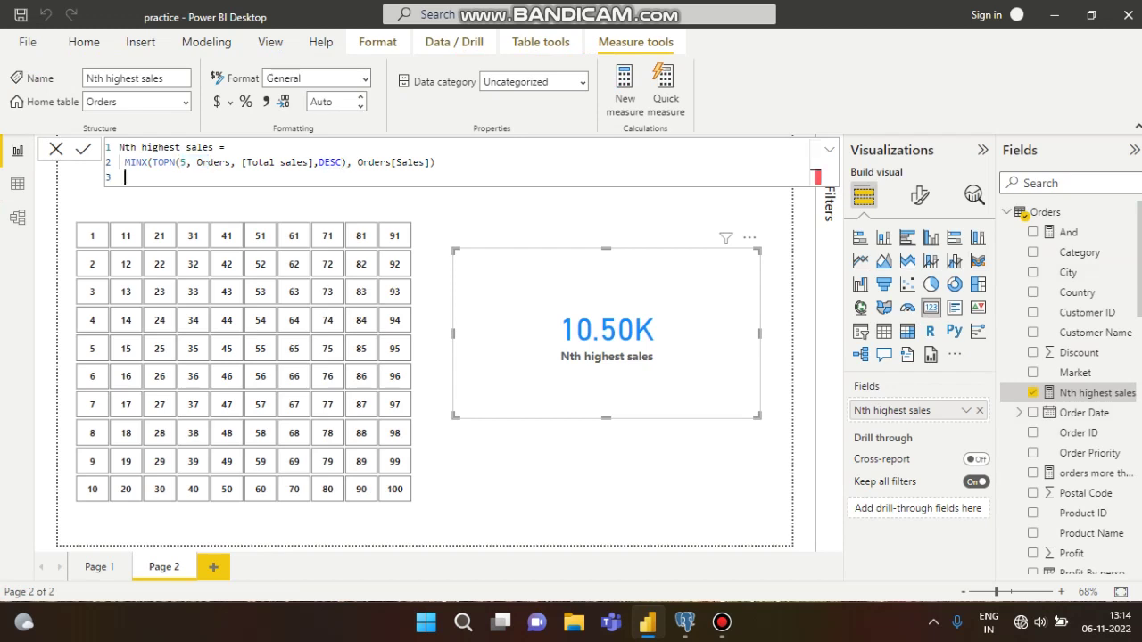
left_click_drag(153, 163, 175, 162)
left_click(184, 162)
left_click_drag(163, 162, 347, 162)
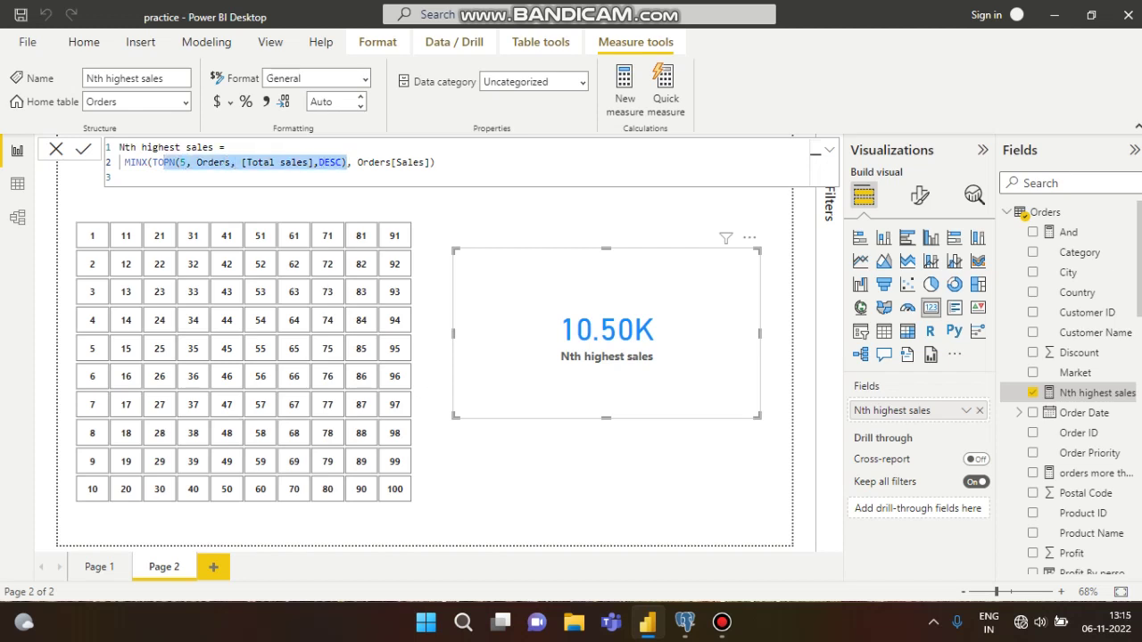
left_click(291, 162)
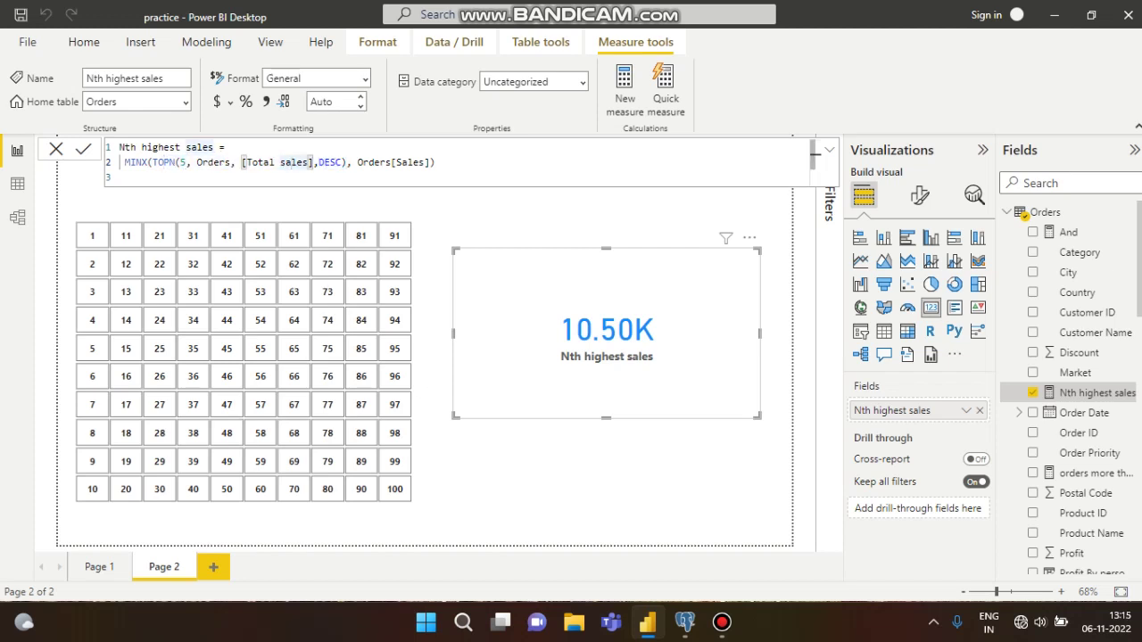
double_click(331, 161)
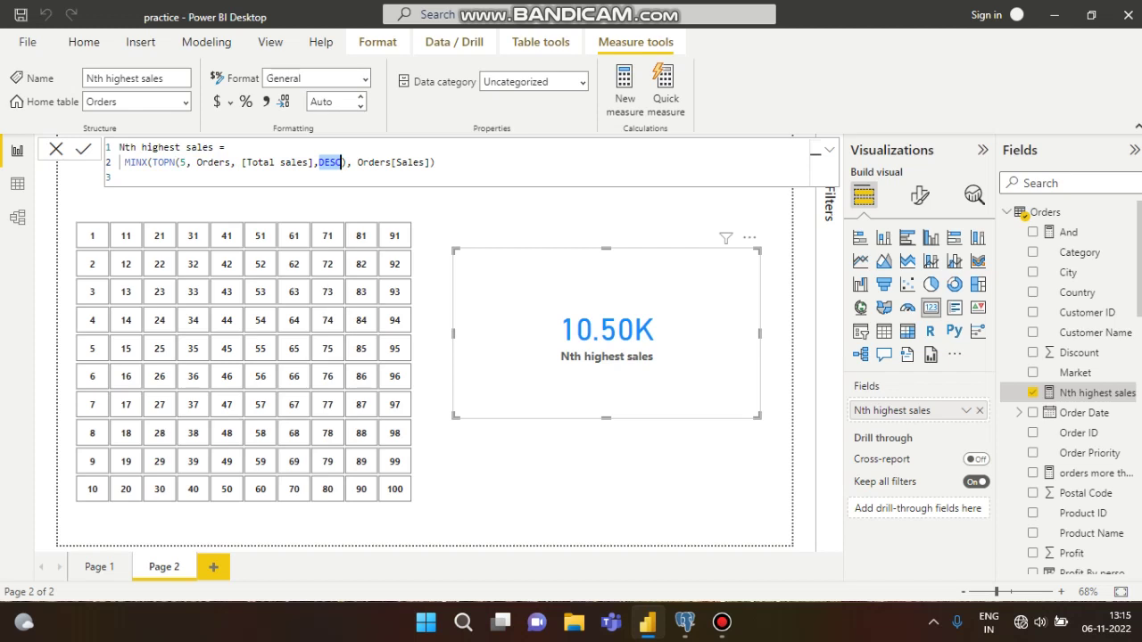
Examine the MINX function in the measure's formula, with its TOPN table argument and Orders[Sales] expression.
double_click(146, 162)
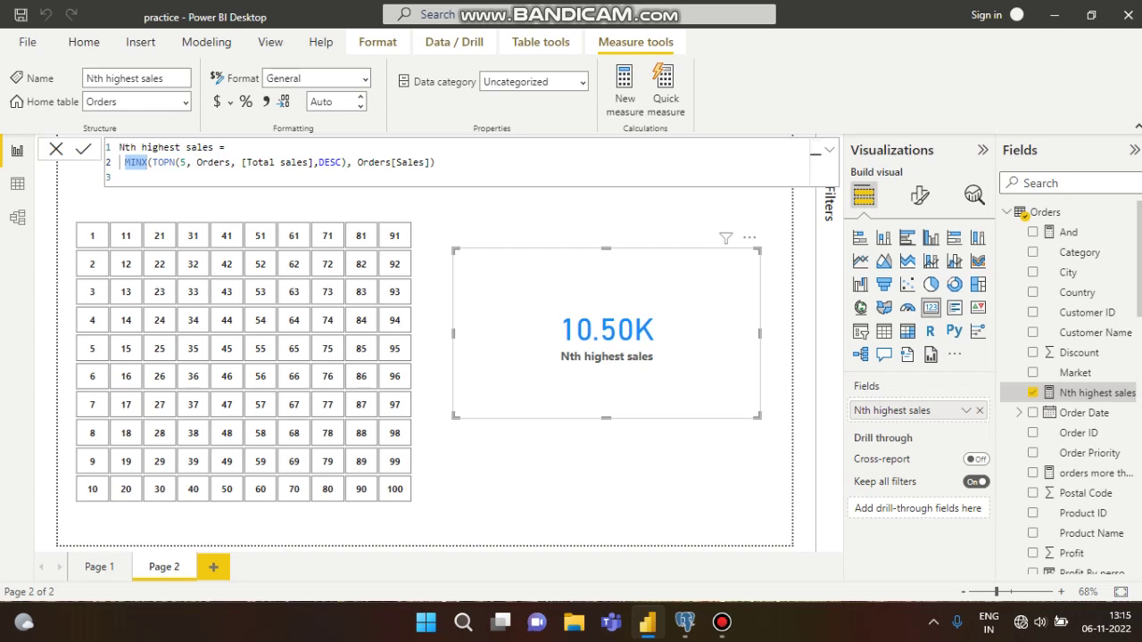
left_click_drag(435, 162, 119, 163)
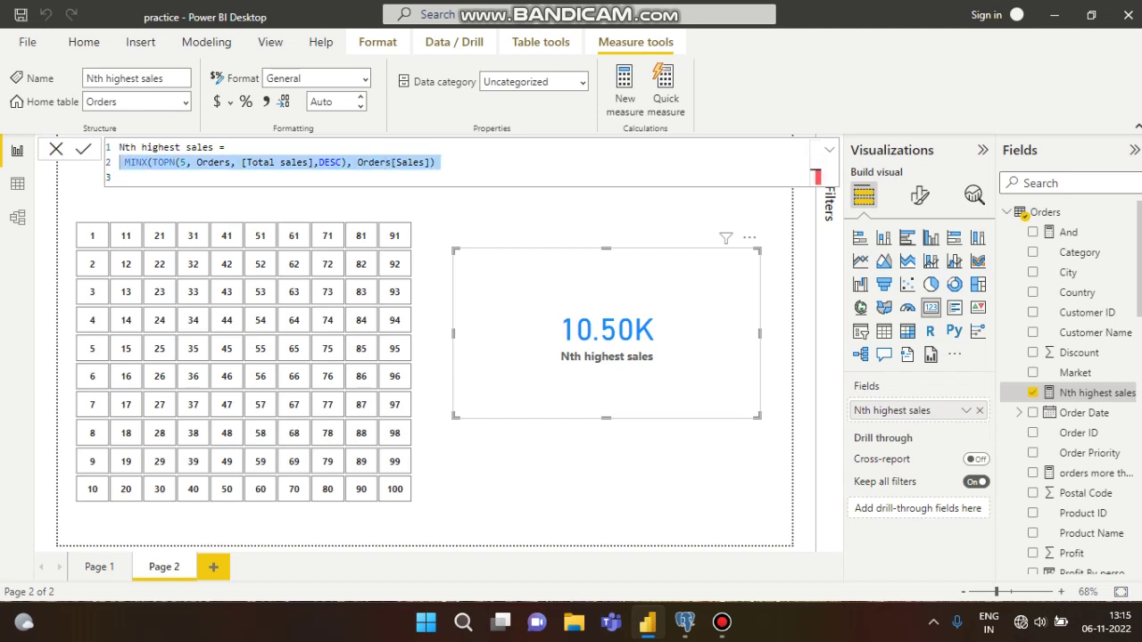
left_click(385, 163)
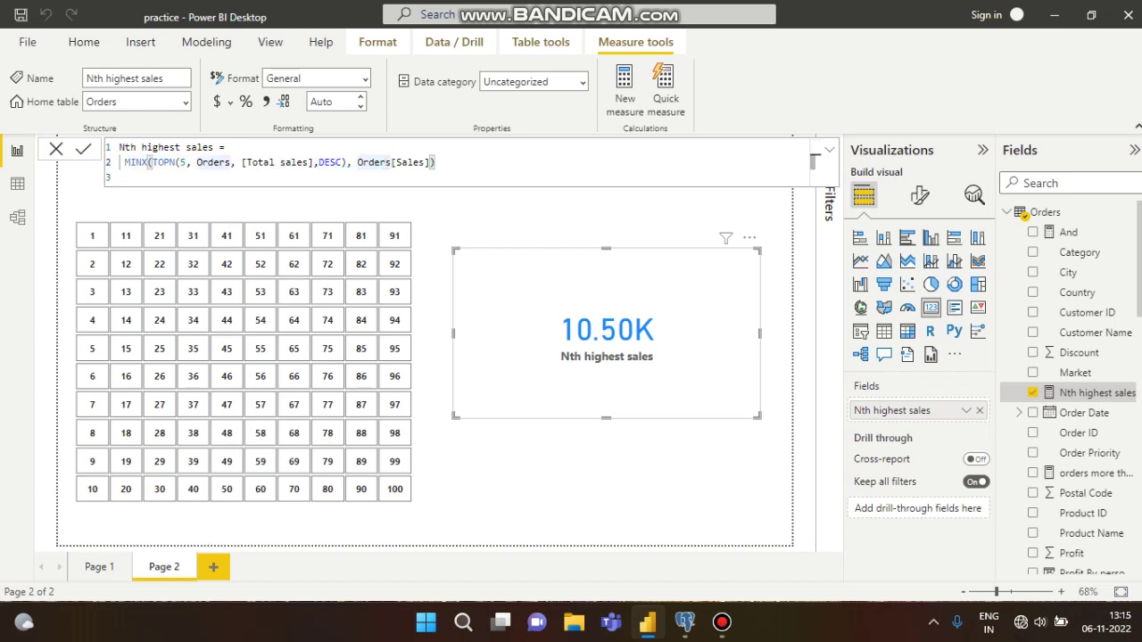
left_click(352, 163)
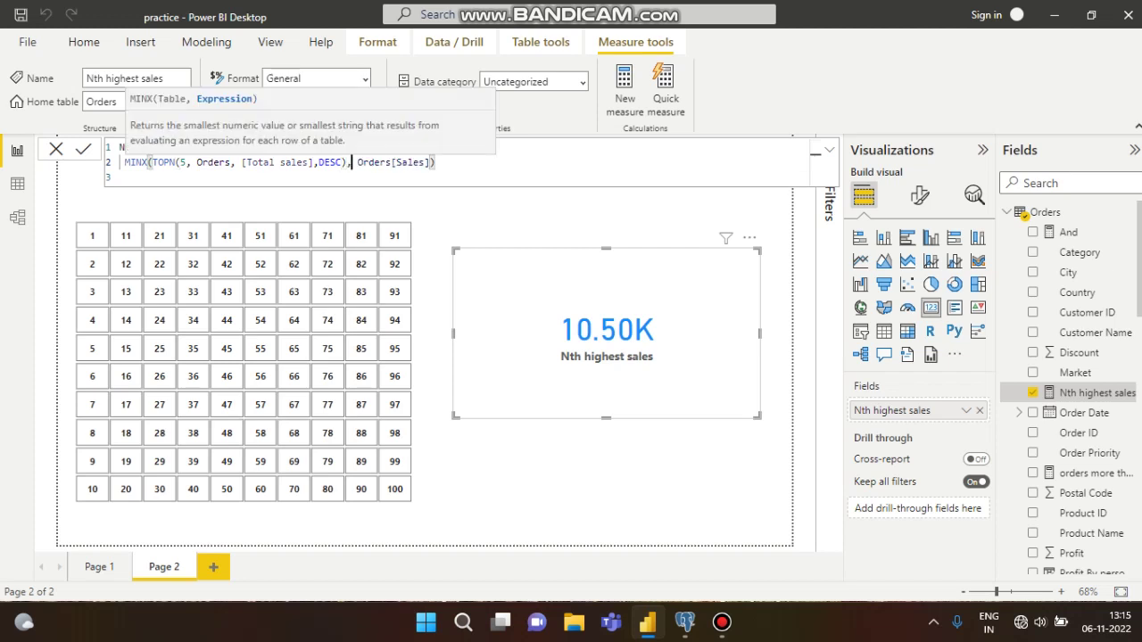
left_click(436, 162)
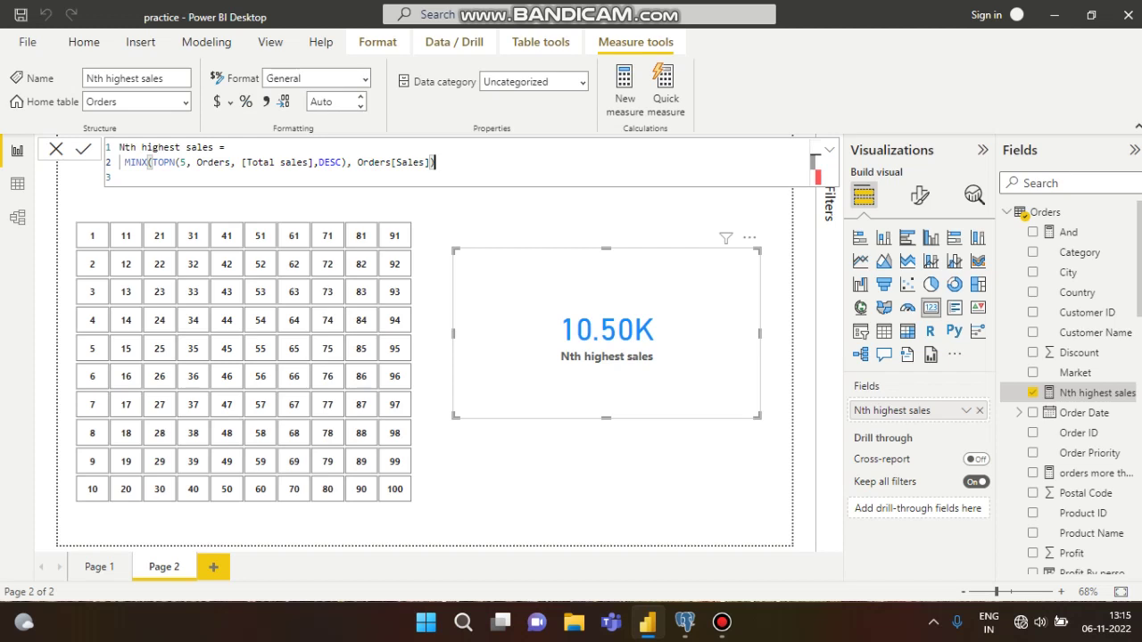
left_click_drag(151, 162, 347, 163)
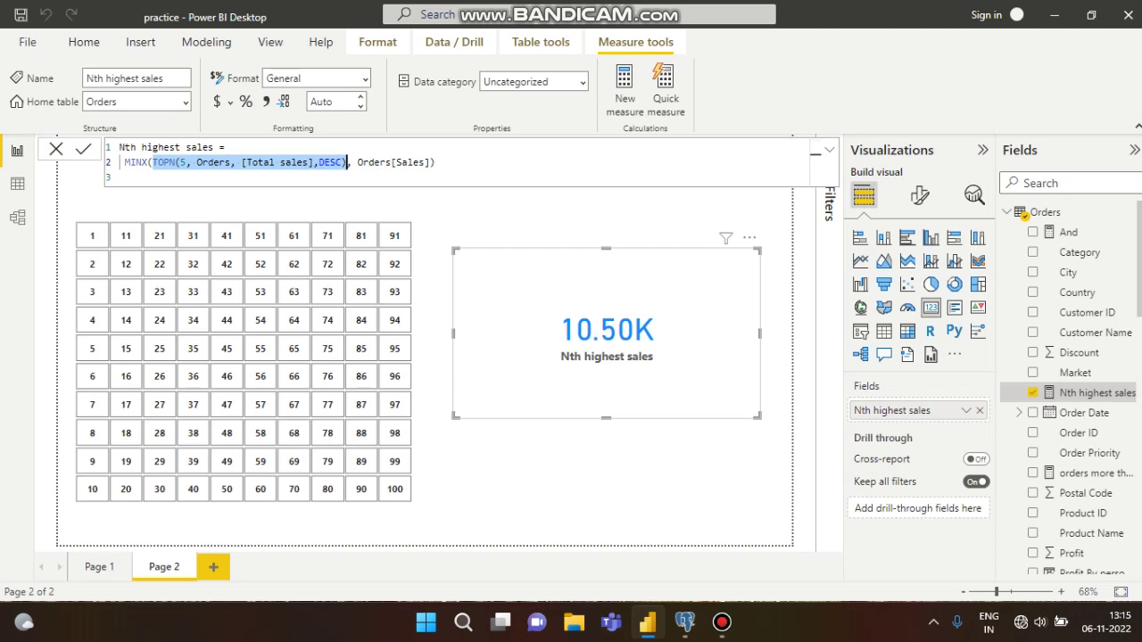
left_click(434, 162)
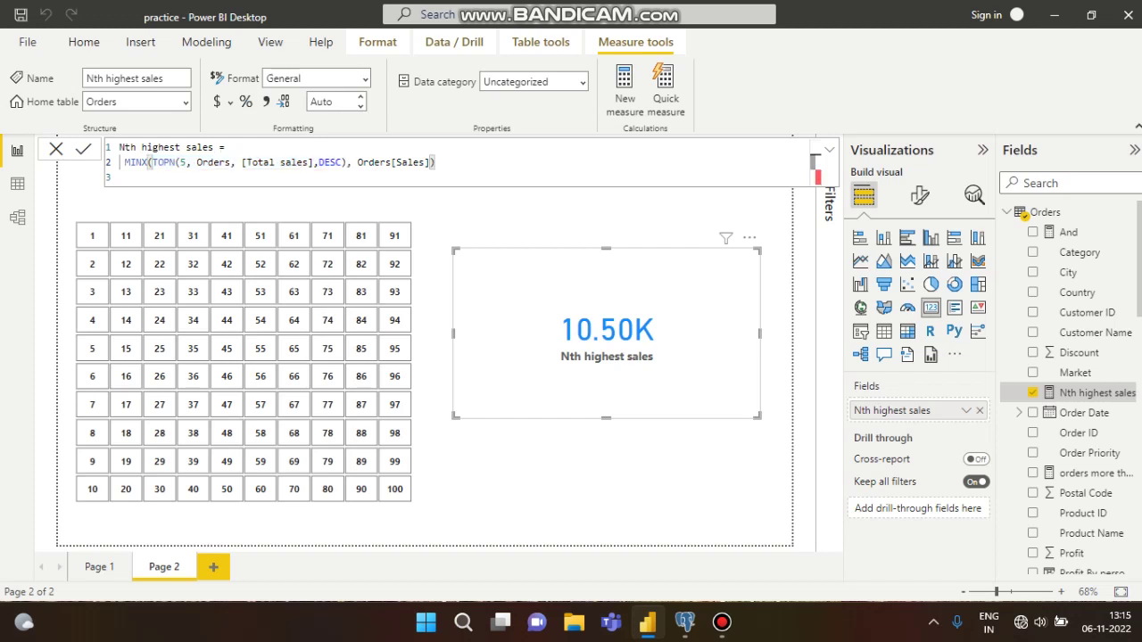
Show the Top 5 table's rows in the data view and inspect its Sales values.
scroll(1084, 390, "down", 1)
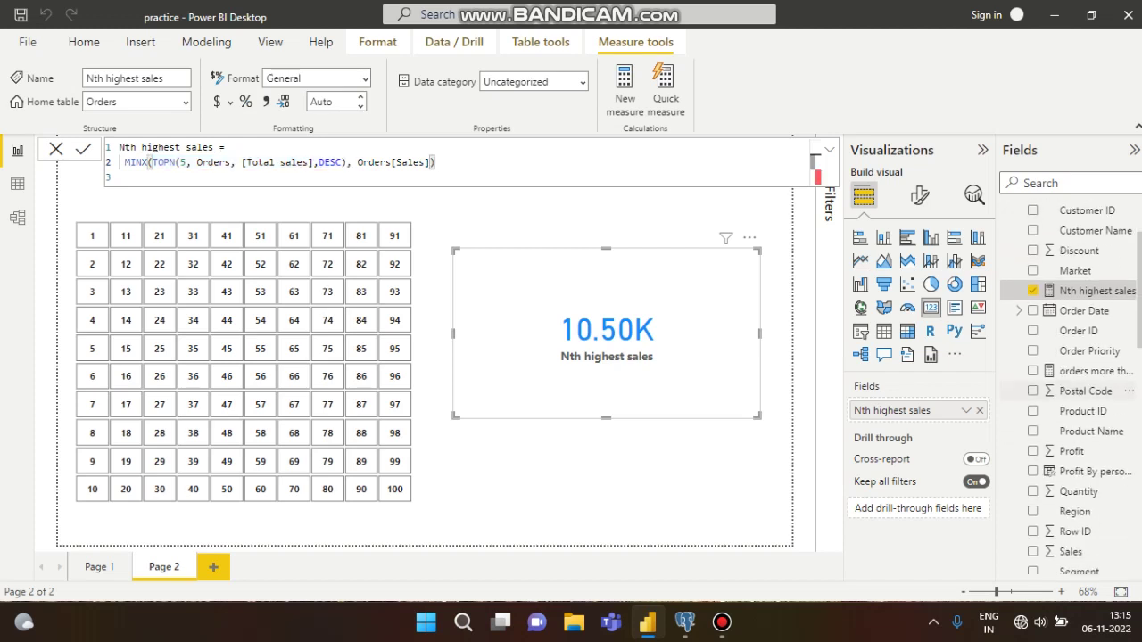
scroll(1084, 390, "down", 5)
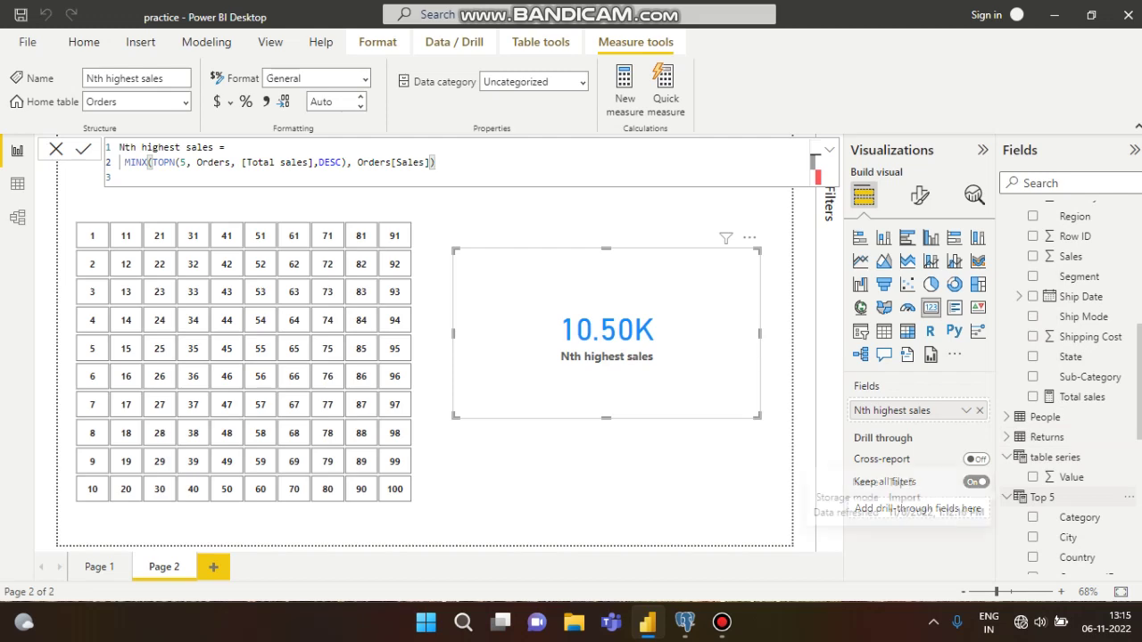
left_click(1042, 497)
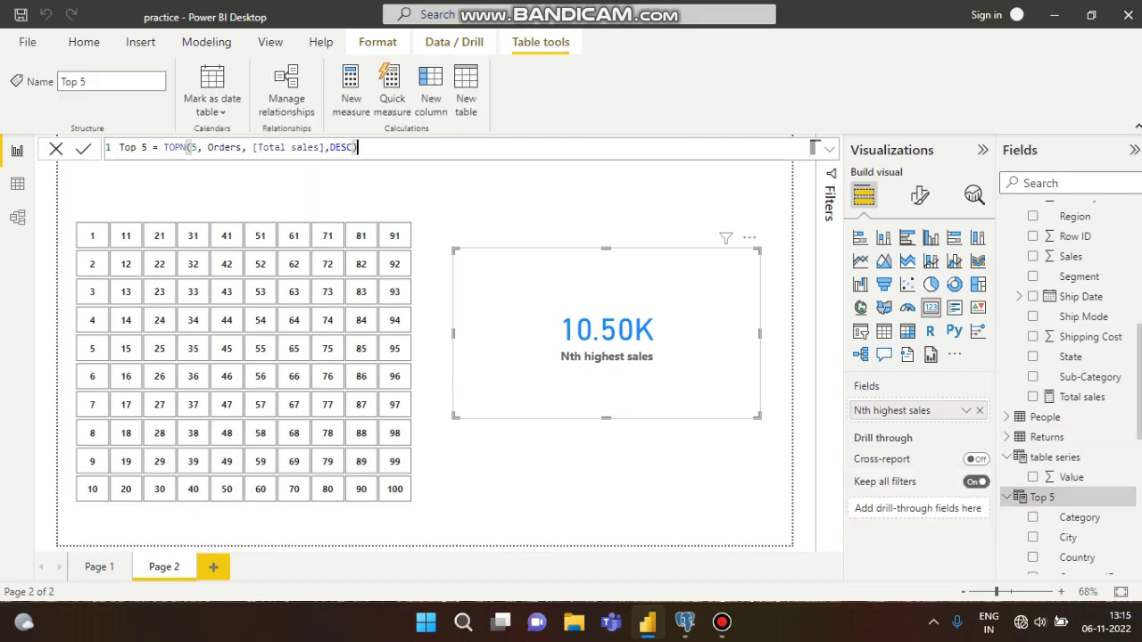
left_click(17, 183)
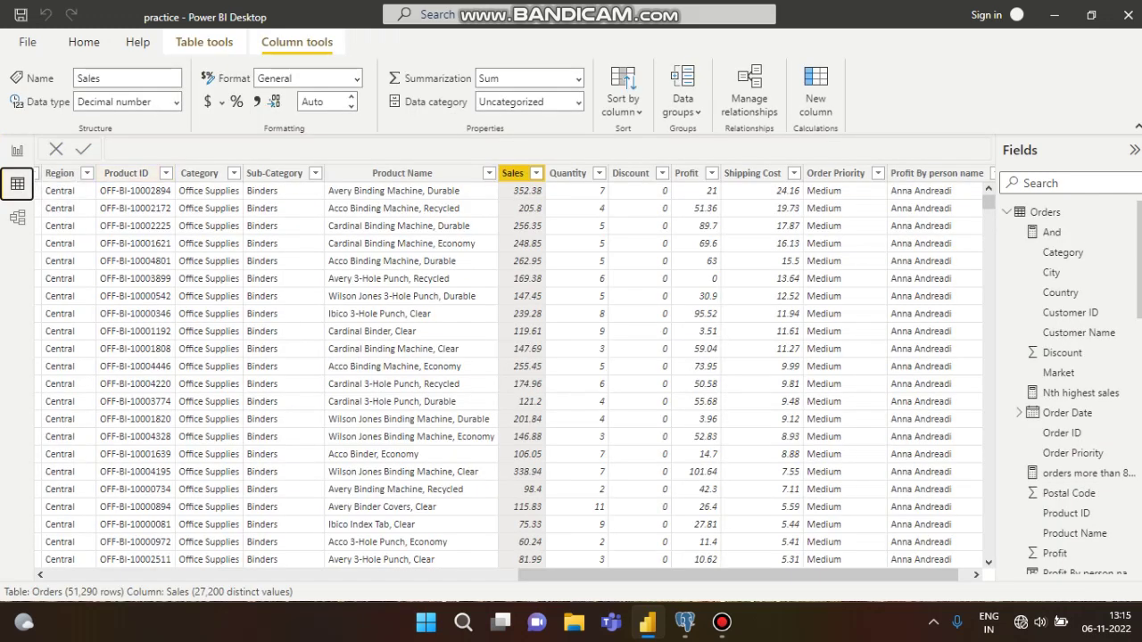
scroll(1115, 453, "down", 5)
scroll(1116, 452, "up", 1)
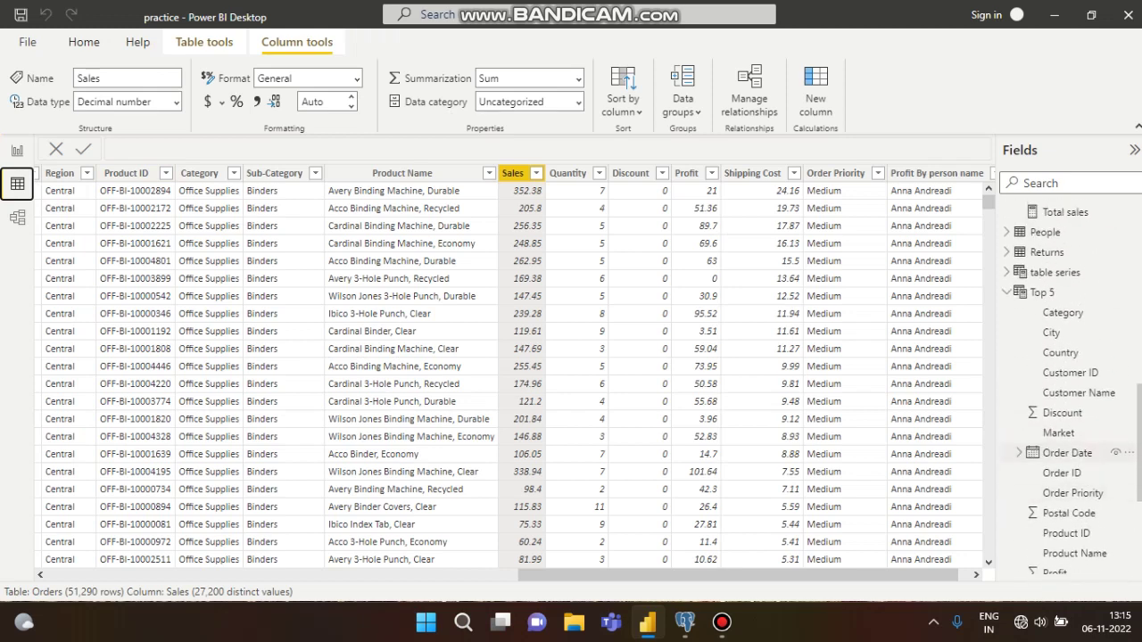
left_click(1042, 292)
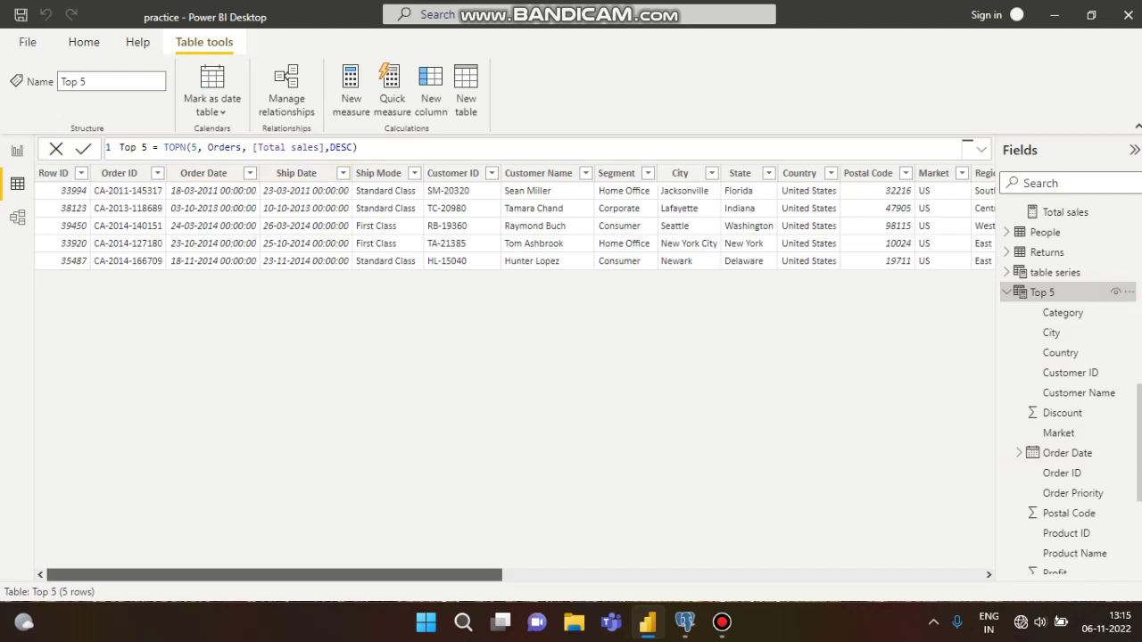
left_click_drag(268, 575, 679, 575)
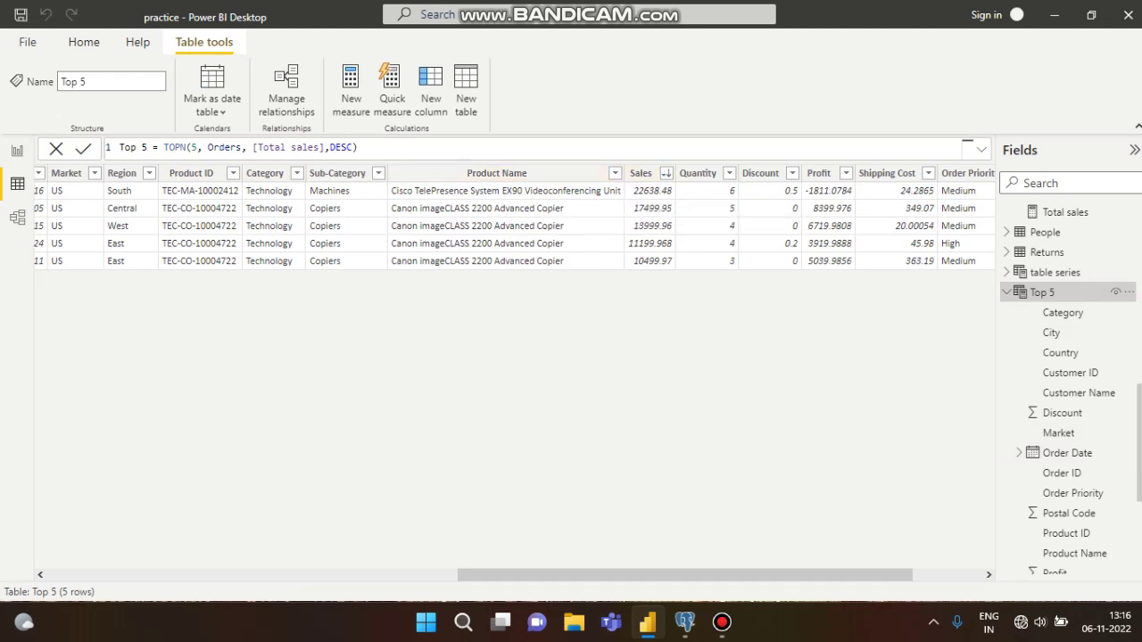
Review the Nth highest sales measure's formula again and compare it with the Sales values in the Top 5 table.
scroll(1070, 304, "up", 5)
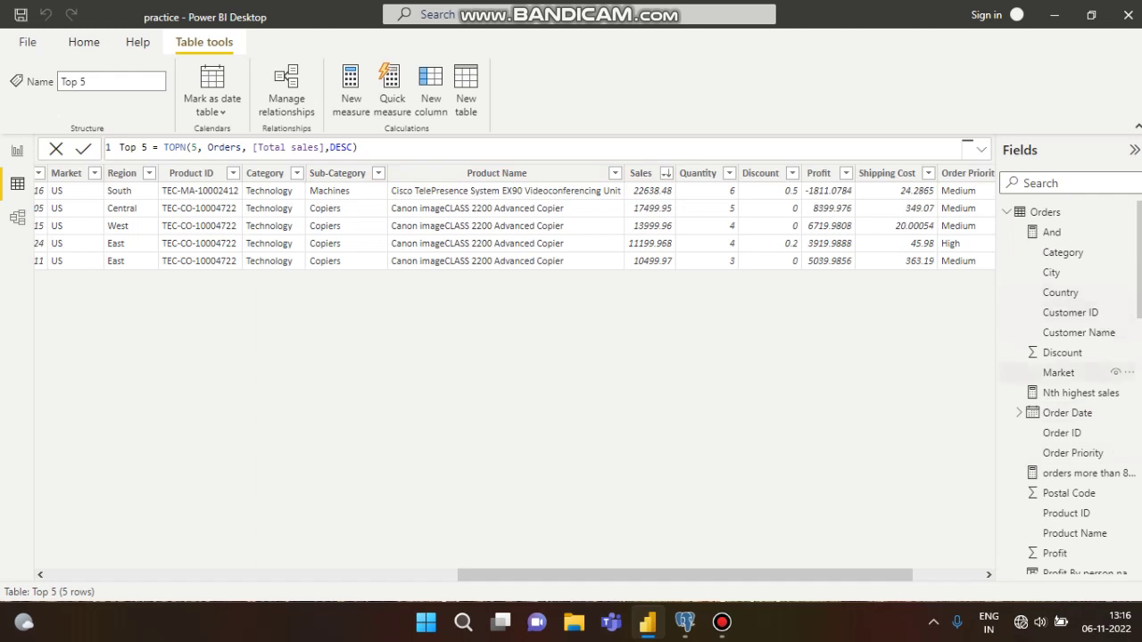
left_click(1073, 393)
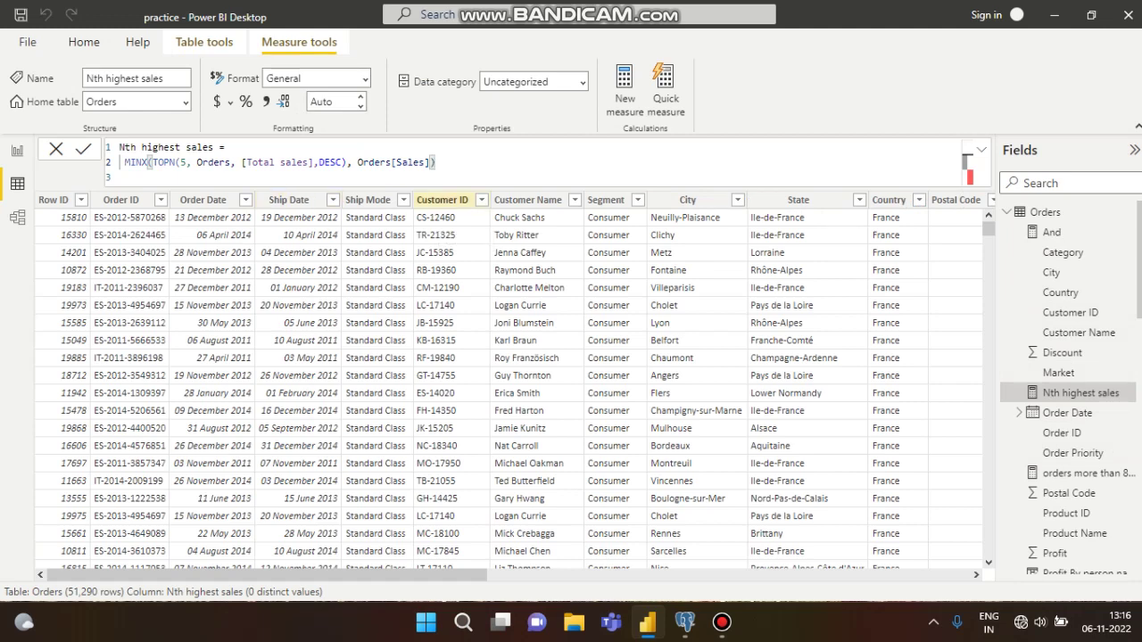
scroll(1113, 412, "down", 10)
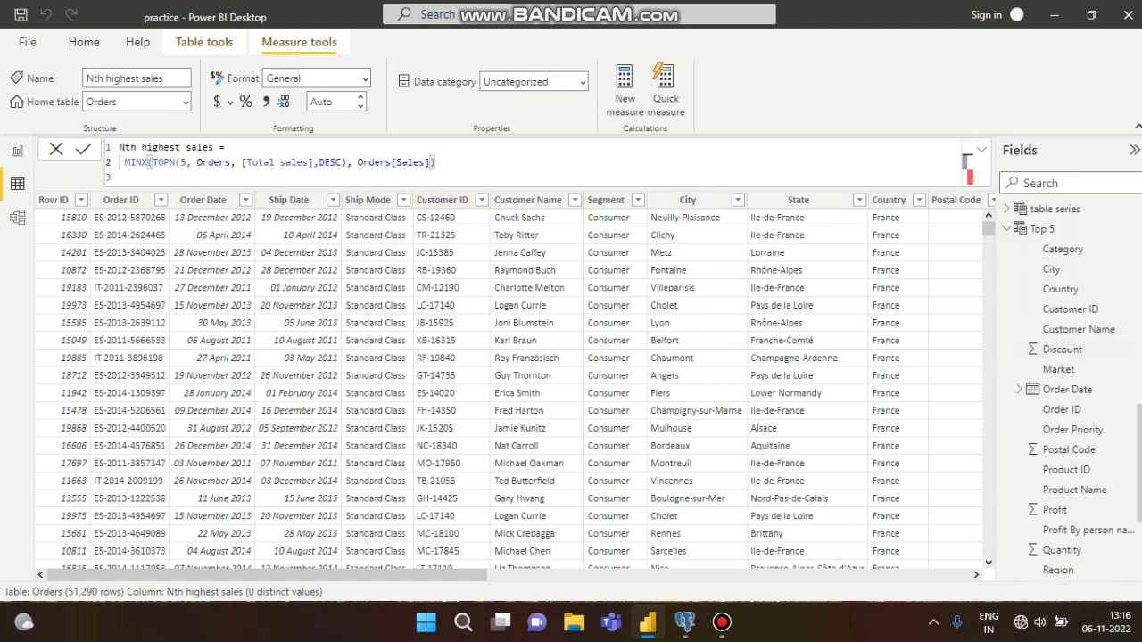
key("Return")
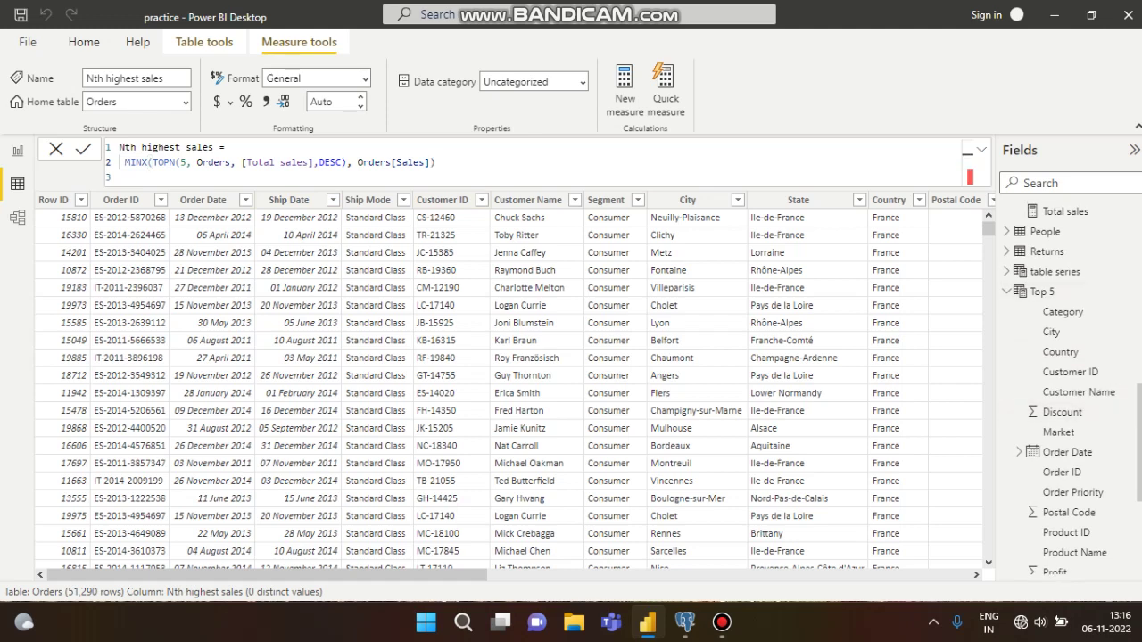
left_click(1115, 290)
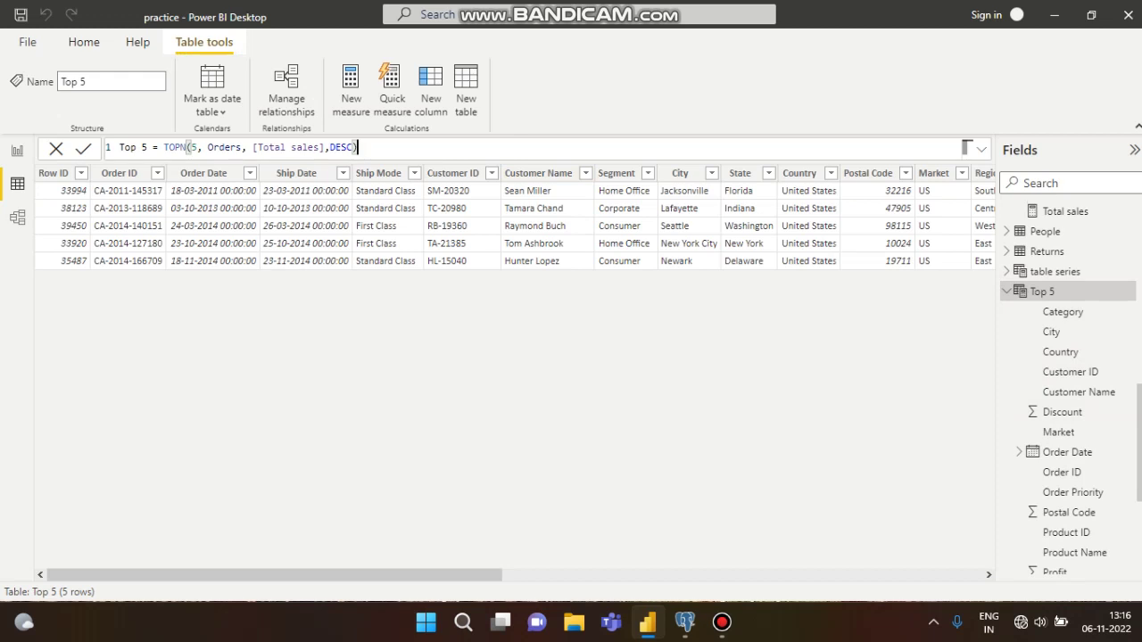
left_click_drag(274, 574, 589, 575)
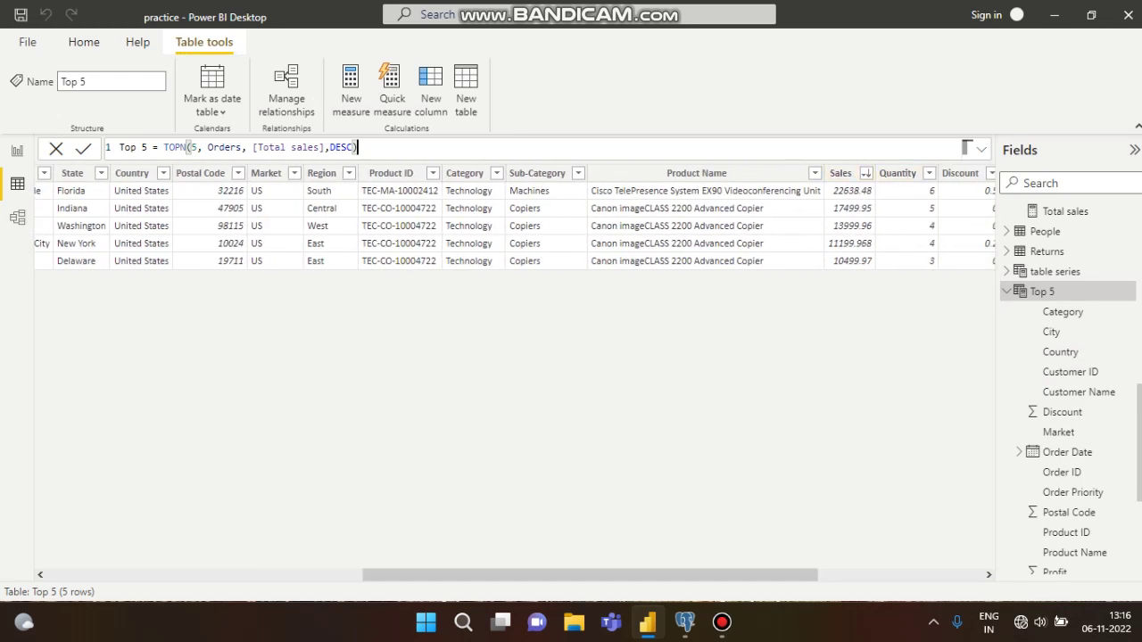
Check the lowest Sales value in the Top 5 table and reopen the Nth highest sales measure's formula at TOPN's first argument.
left_click(852, 261)
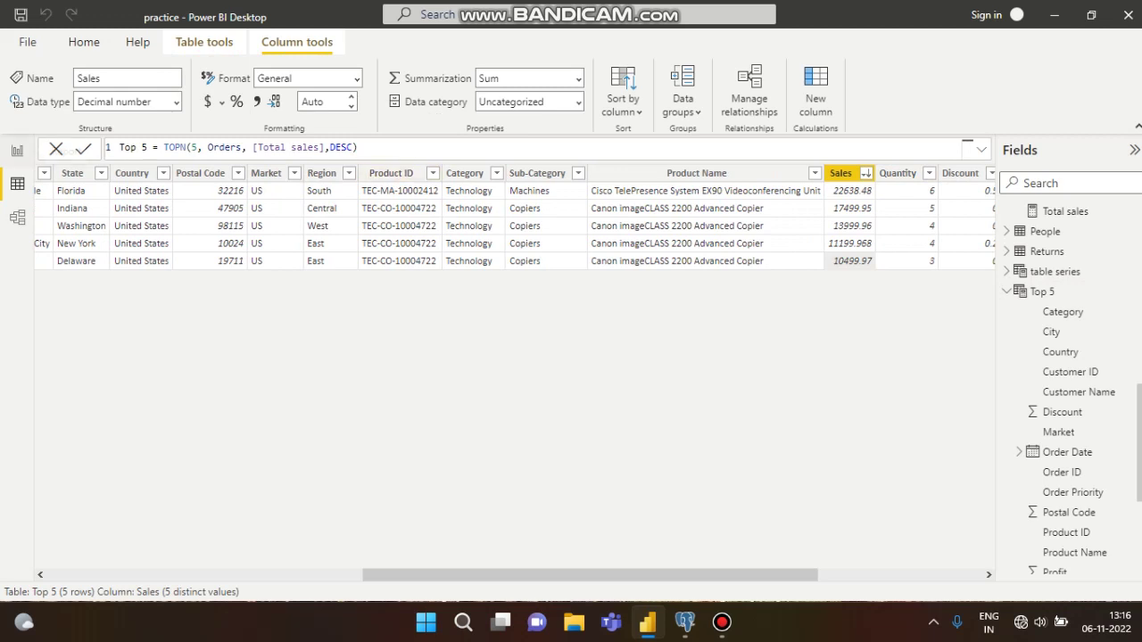
left_click(17, 150)
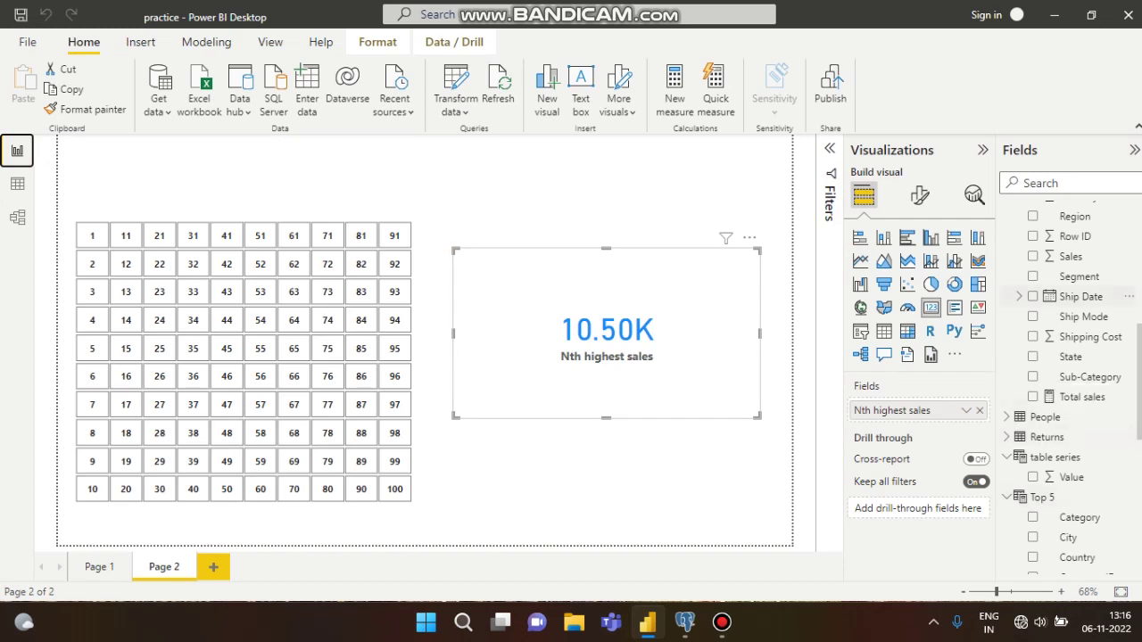
scroll(1080, 296, "up", 5)
left_click(1084, 392)
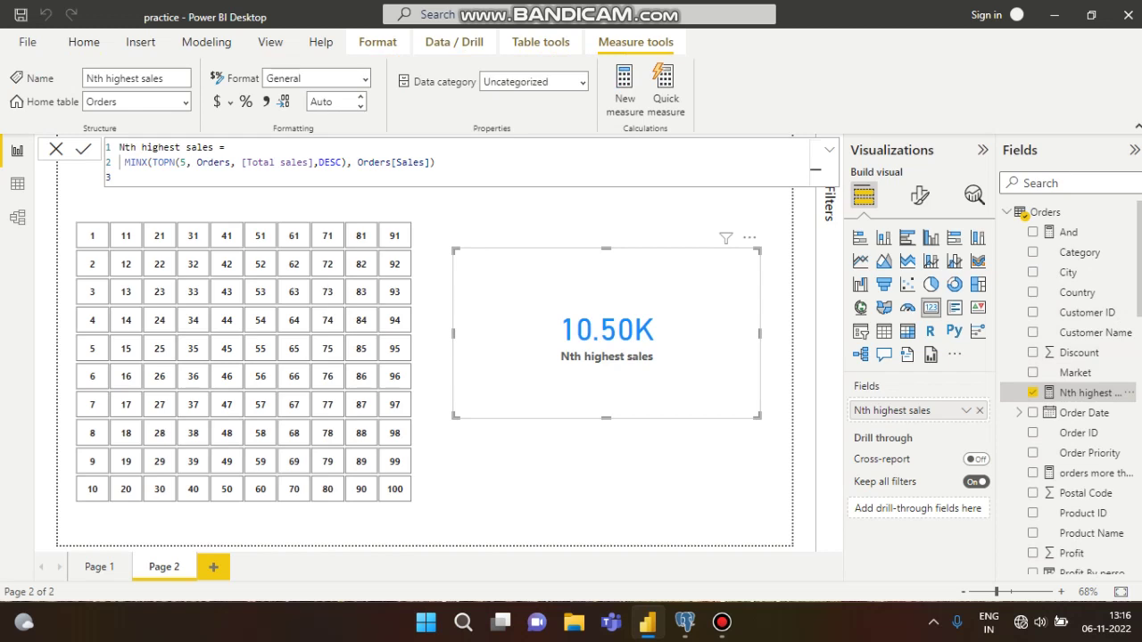
left_click(181, 162)
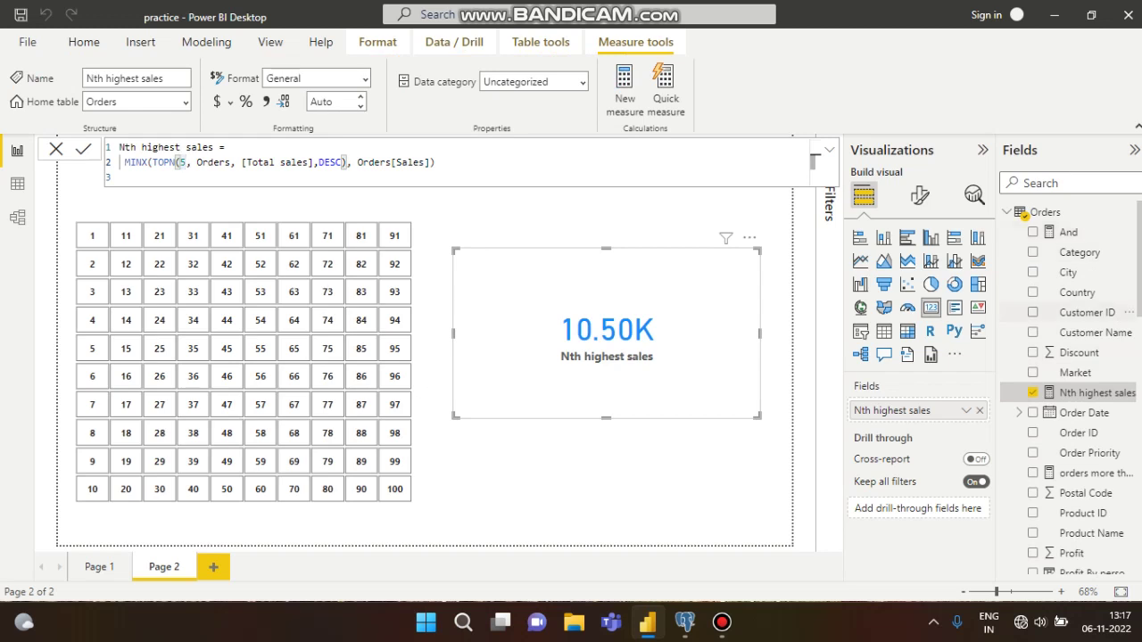
Inspect the table series formula and try removing the increment argument from GENERATESERIES, leaving GENERATESERIES(1,100).
scroll(1071, 322, "down", 10)
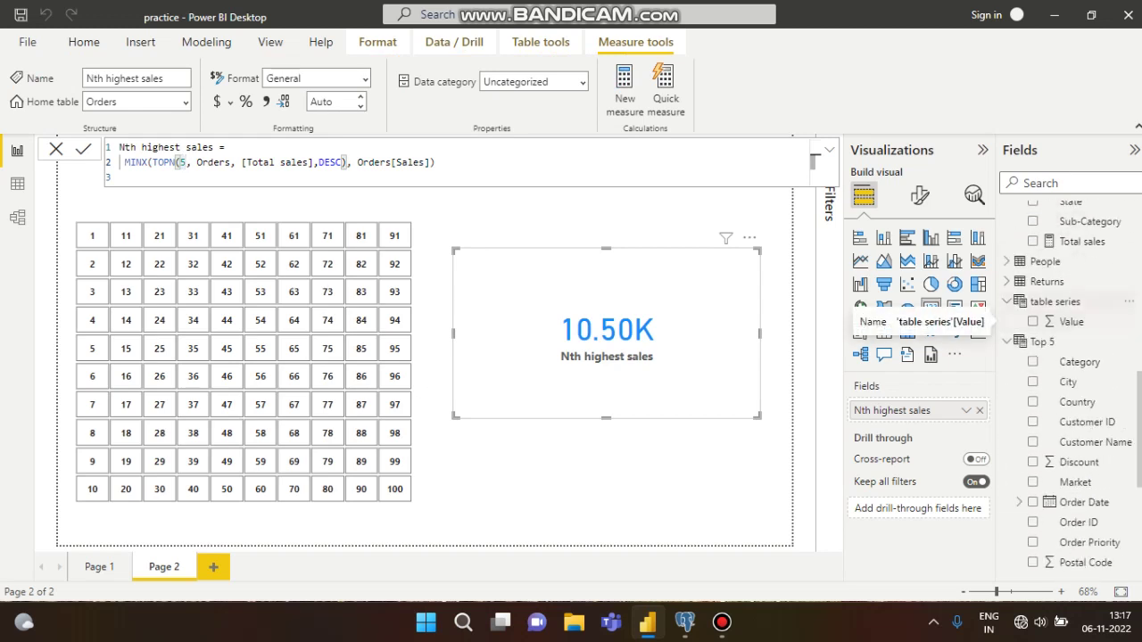
left_click(1055, 301)
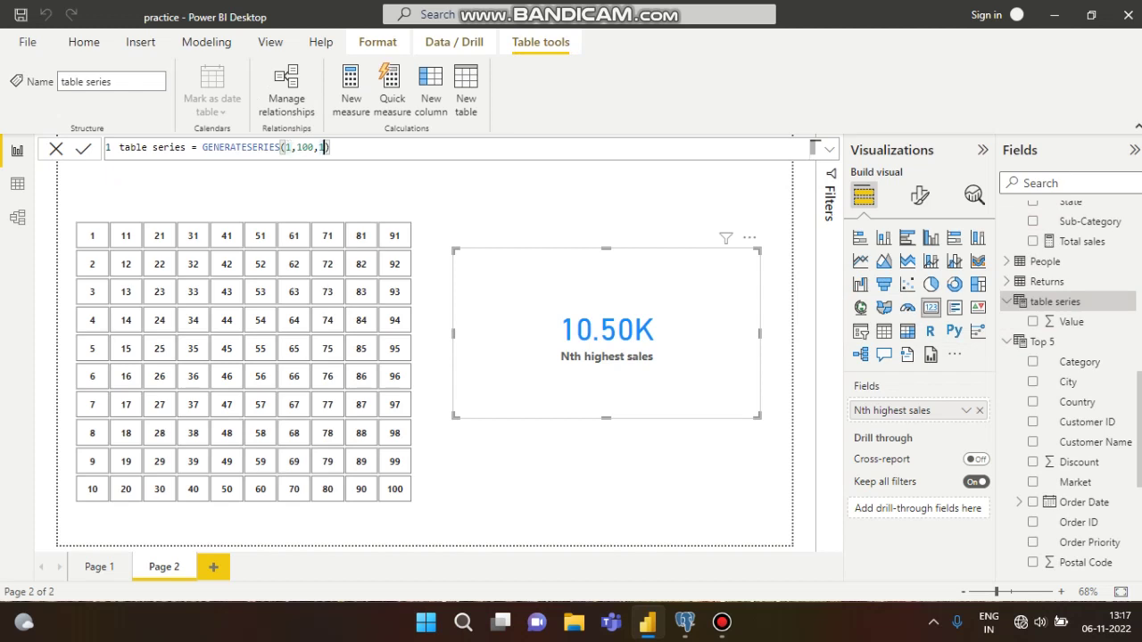
key("BackSpace")
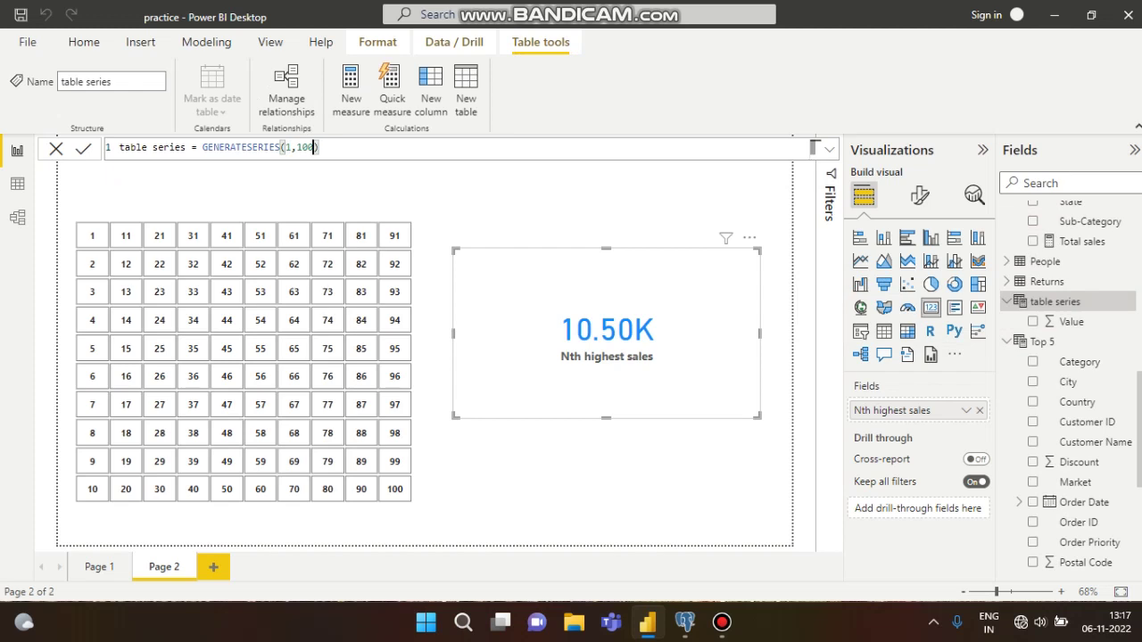
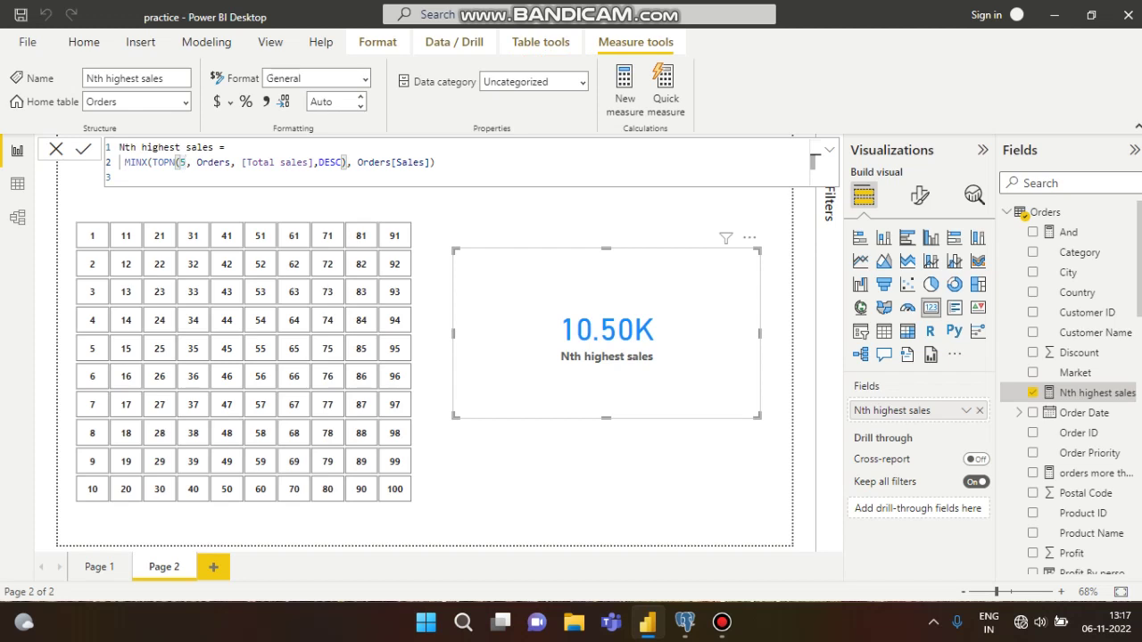
Replace the fixed 5 in the Nth highest sales measure's TOPN function with the SELECTEDVALUE function.
key("BackSpace")
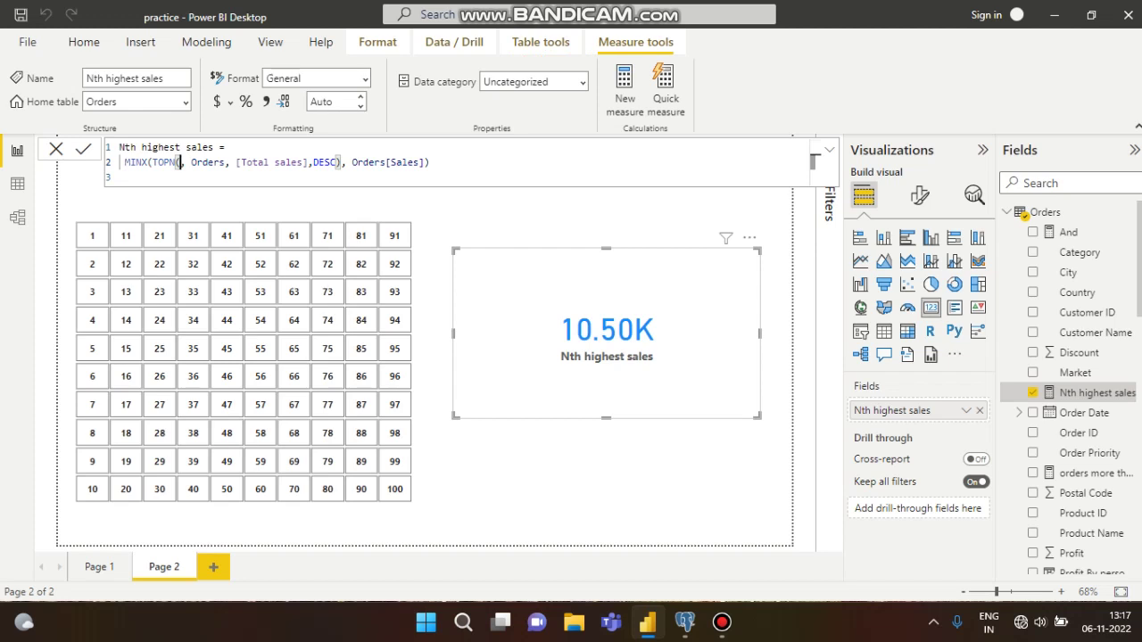
type("selec")
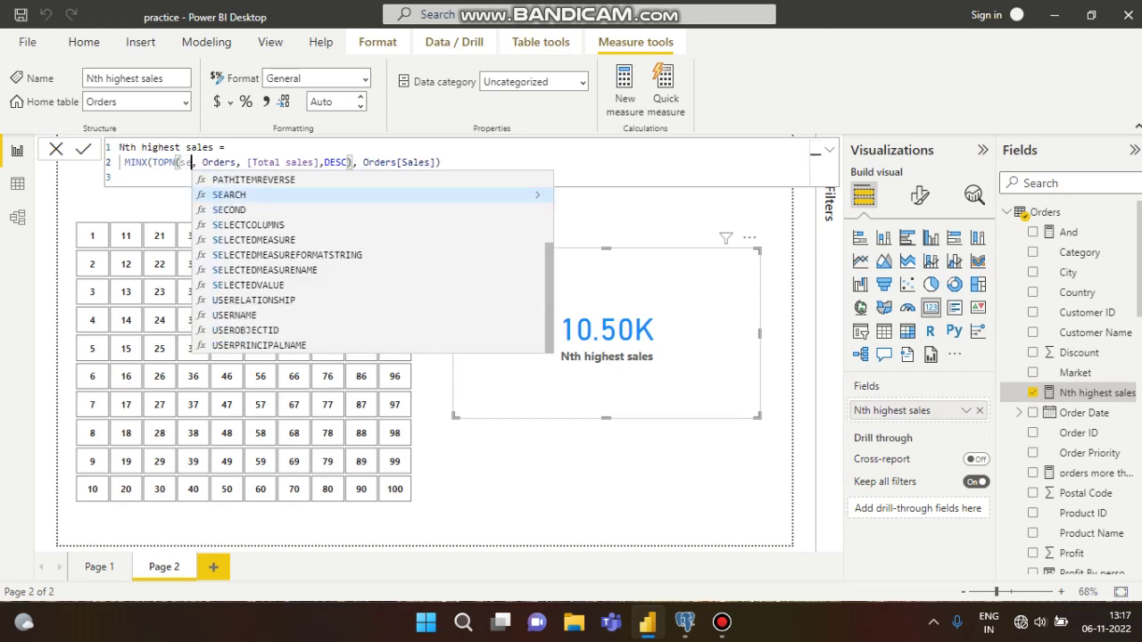
key("BackSpace")
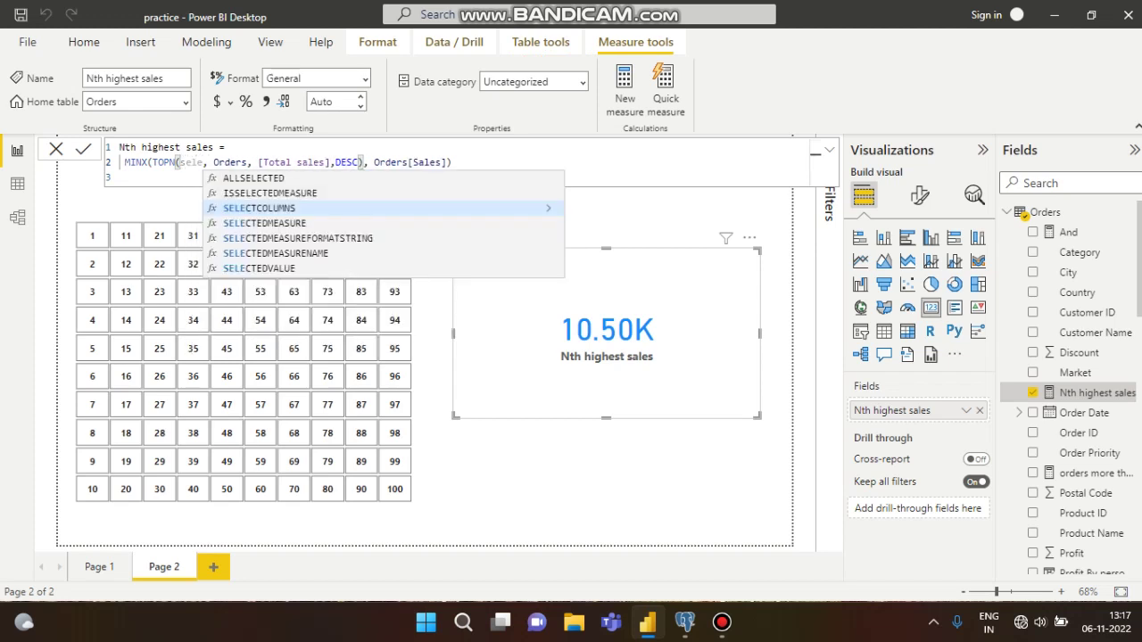
key("Down")
key("Down")
key("Down")
key("Down")
key("Tab")
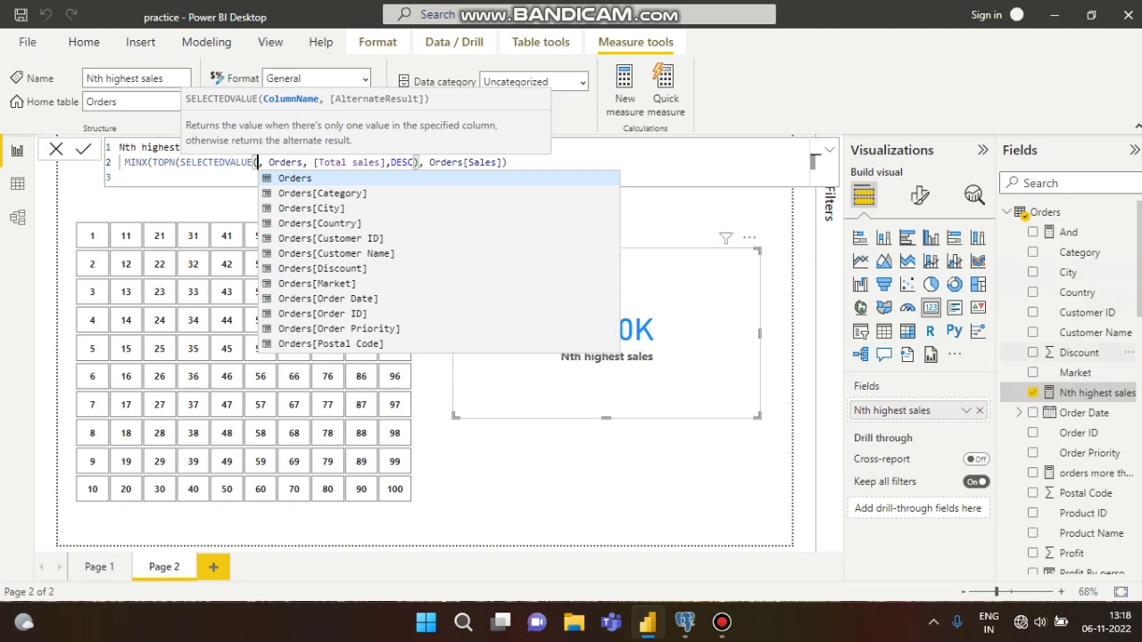
Supply 'table series'[Value] as the SELECTEDVALUE column, close its parenthesis and commit the Nth highest sales measure.
scroll(1070, 383, "down", 10)
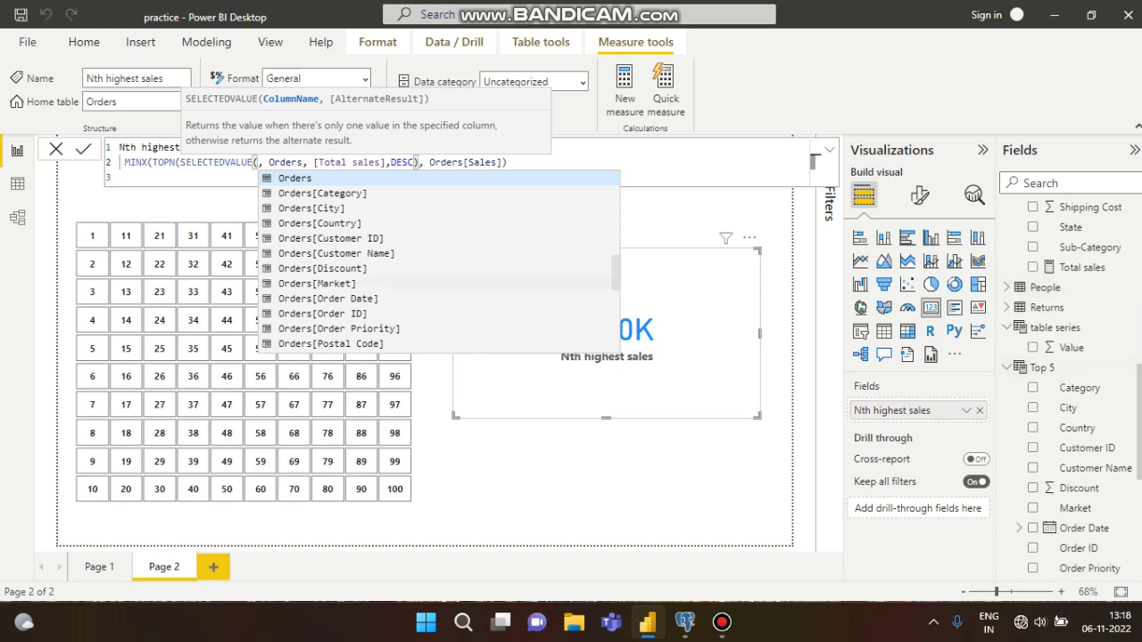
scroll(1070, 357, "down", 3)
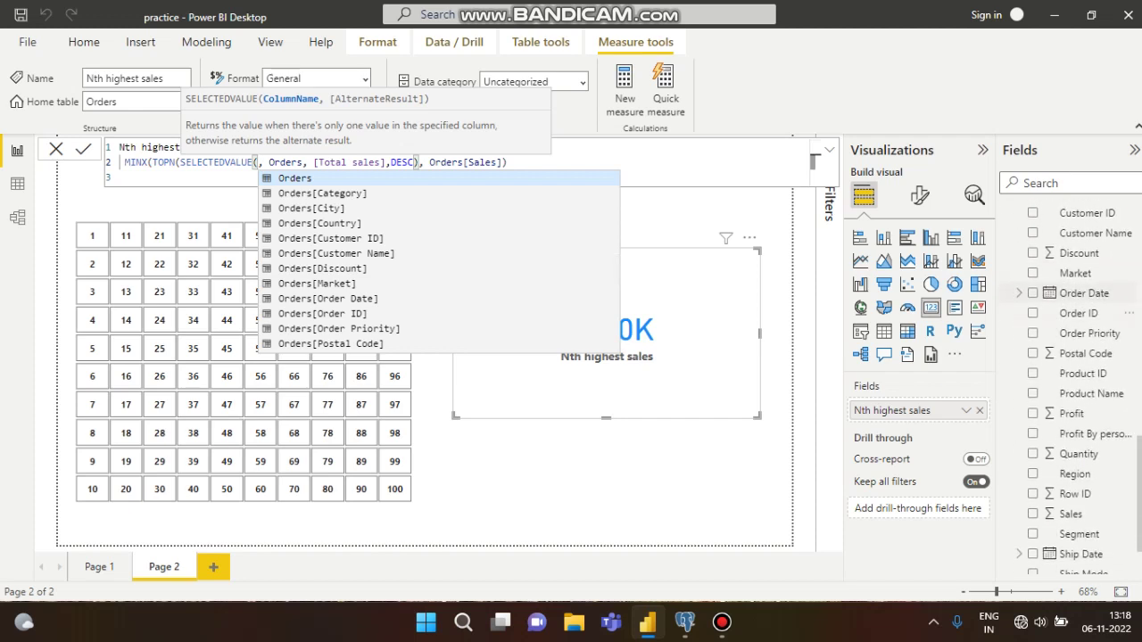
scroll(1071, 308, "down", 2)
scroll(1070, 357, "up", 15)
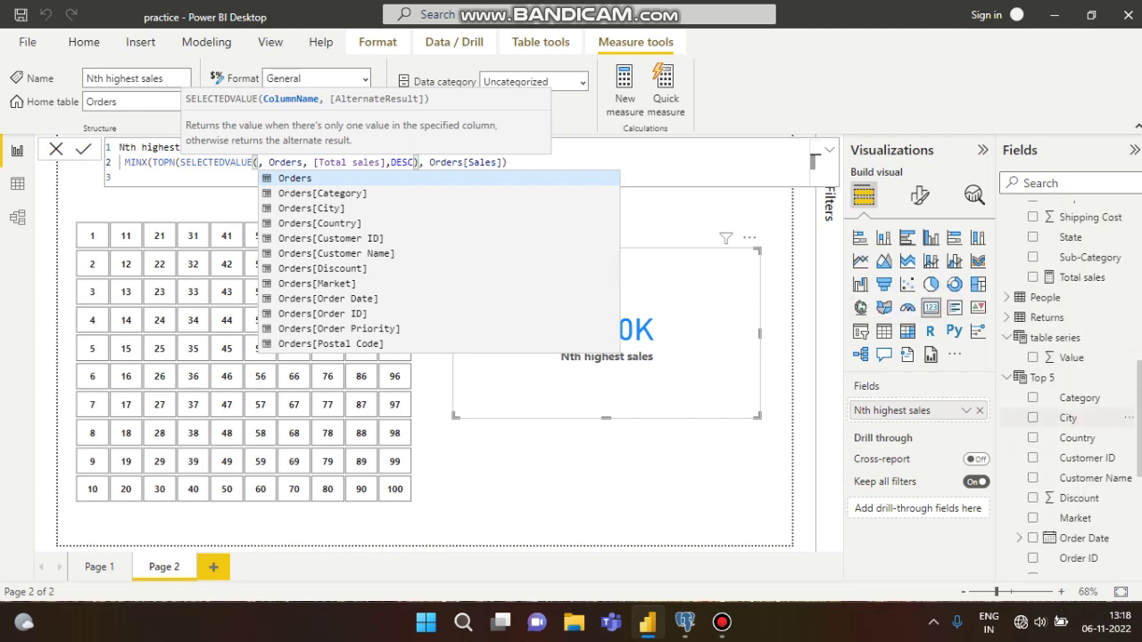
scroll(1070, 357, "up", 7)
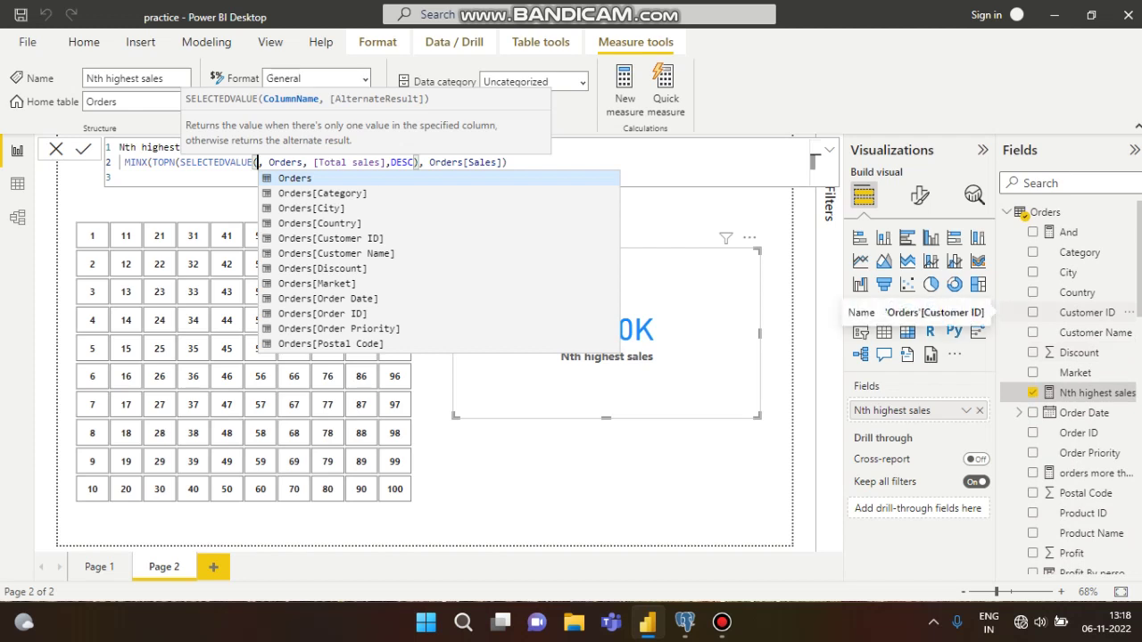
type("table")
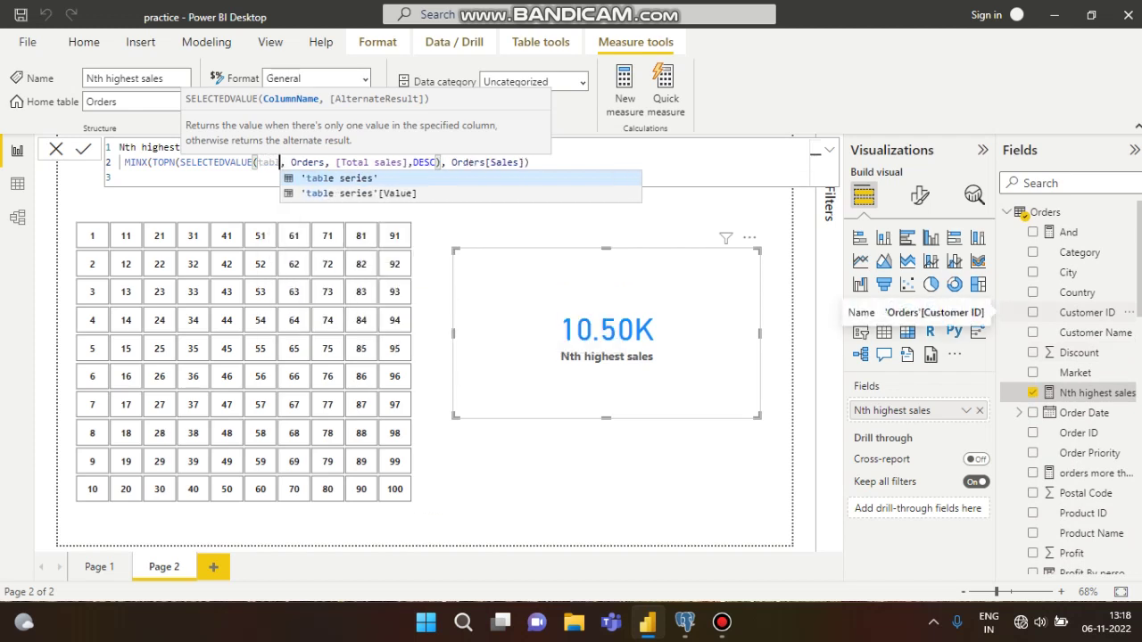
key("Down")
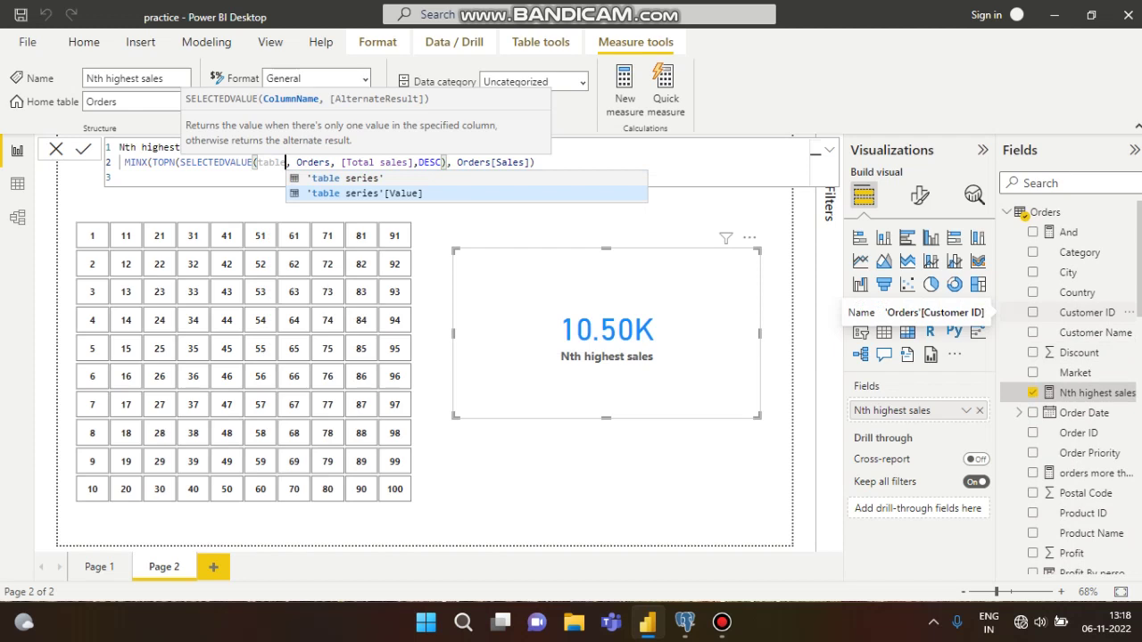
key("Tab")
type(")")
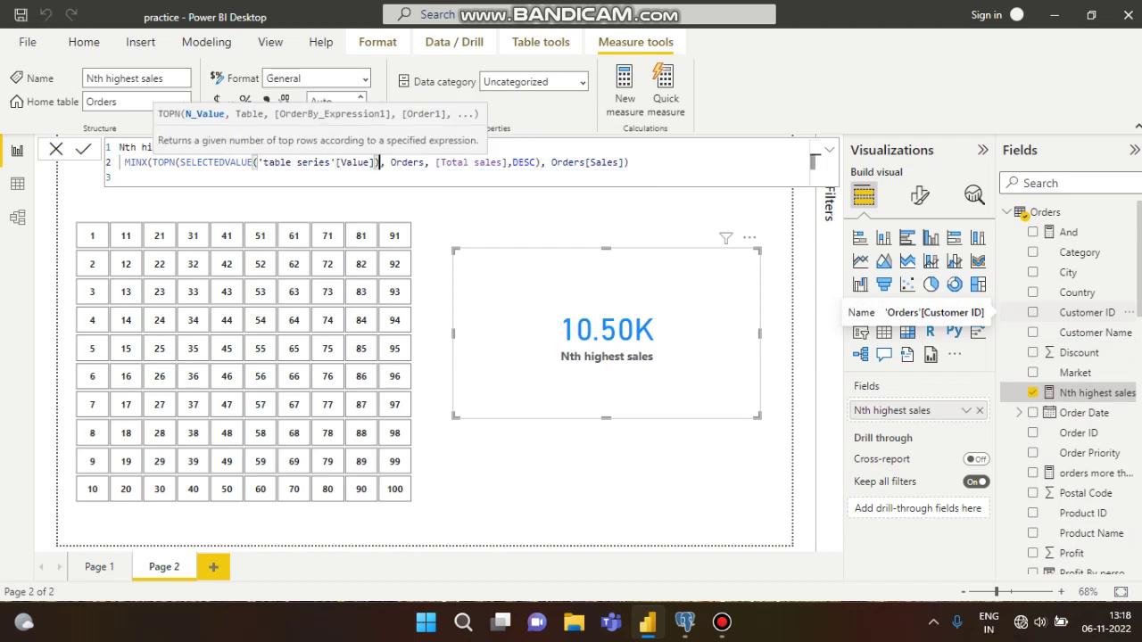
key("Return")
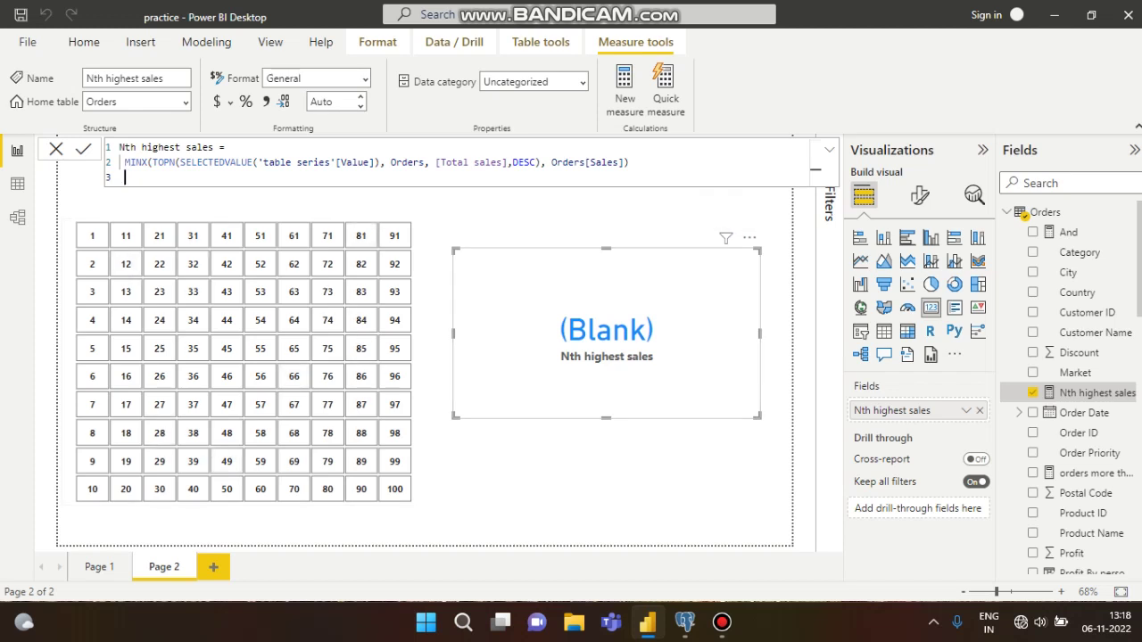
Test the Nth highest sales card by selecting 24, 44, 100, 1 and again 100 in the number slicer.
left_click(159, 319)
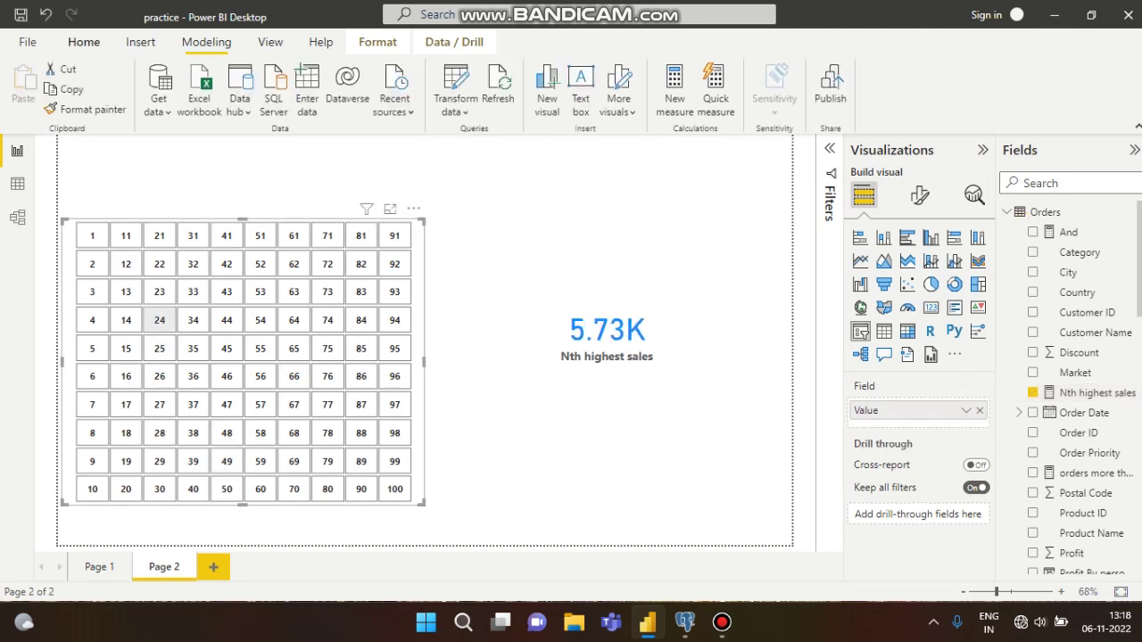
left_click(159, 320)
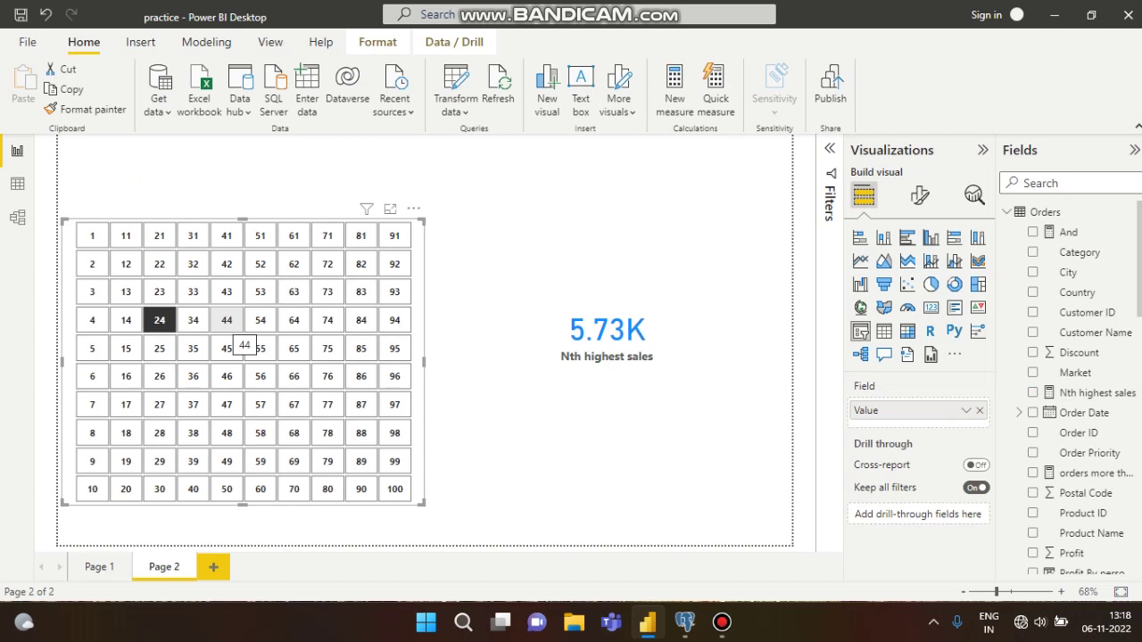
left_click(227, 320)
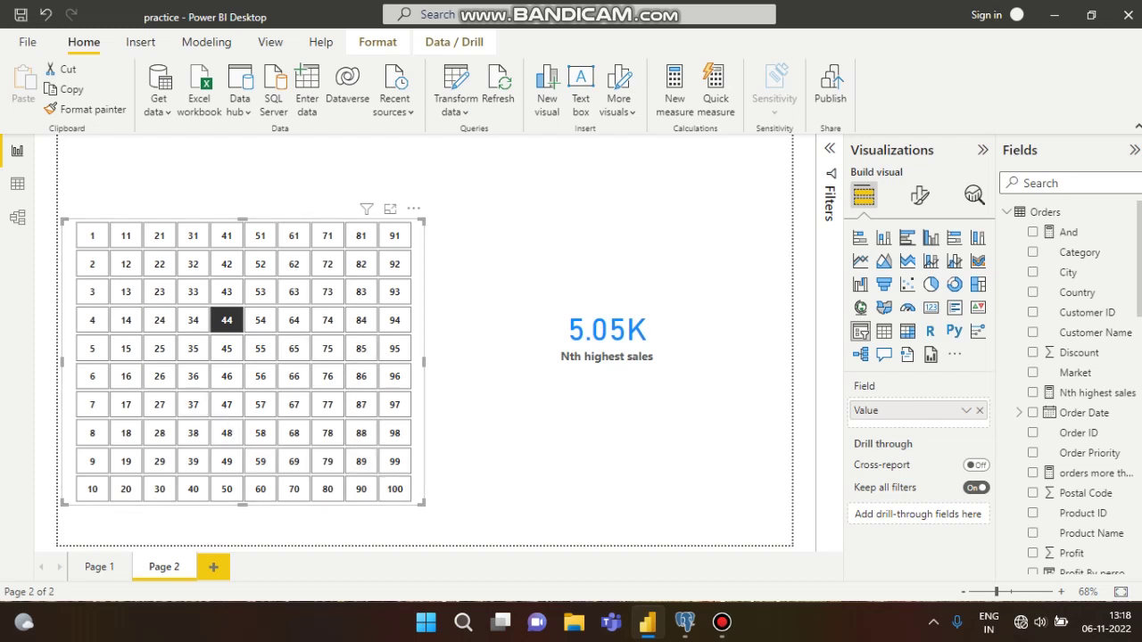
left_click(394, 489)
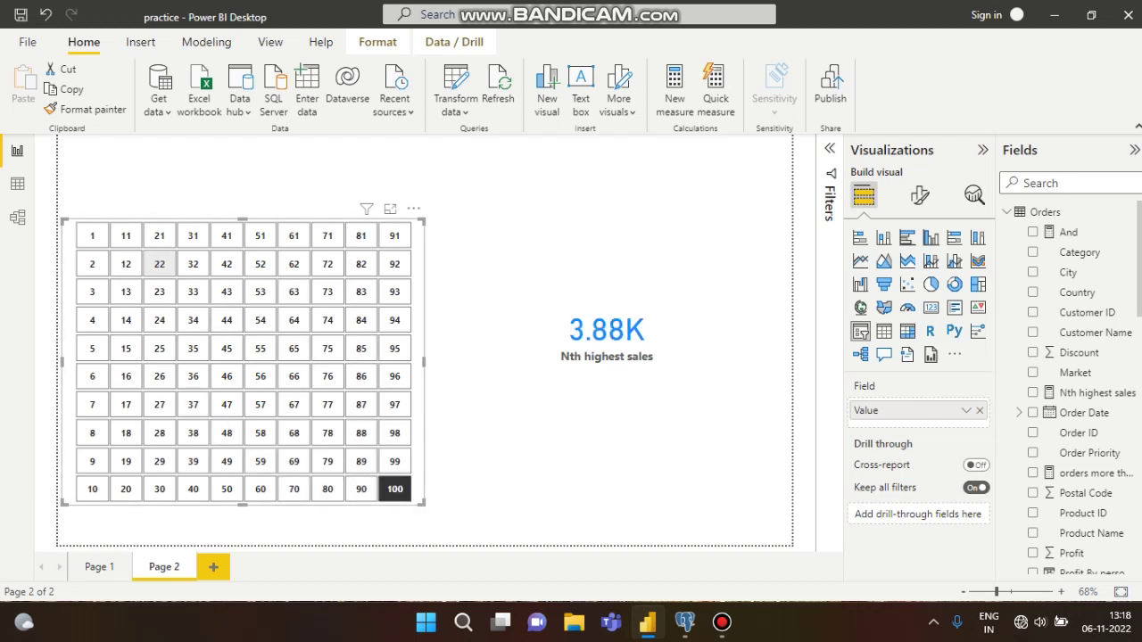
left_click(91, 236)
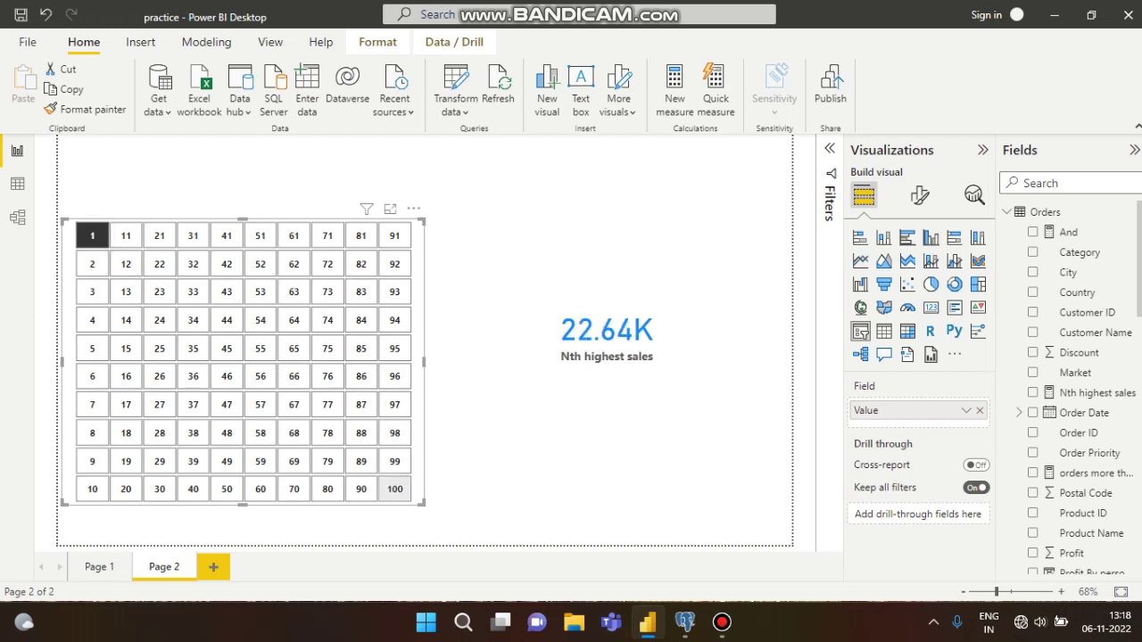
left_click(395, 488)
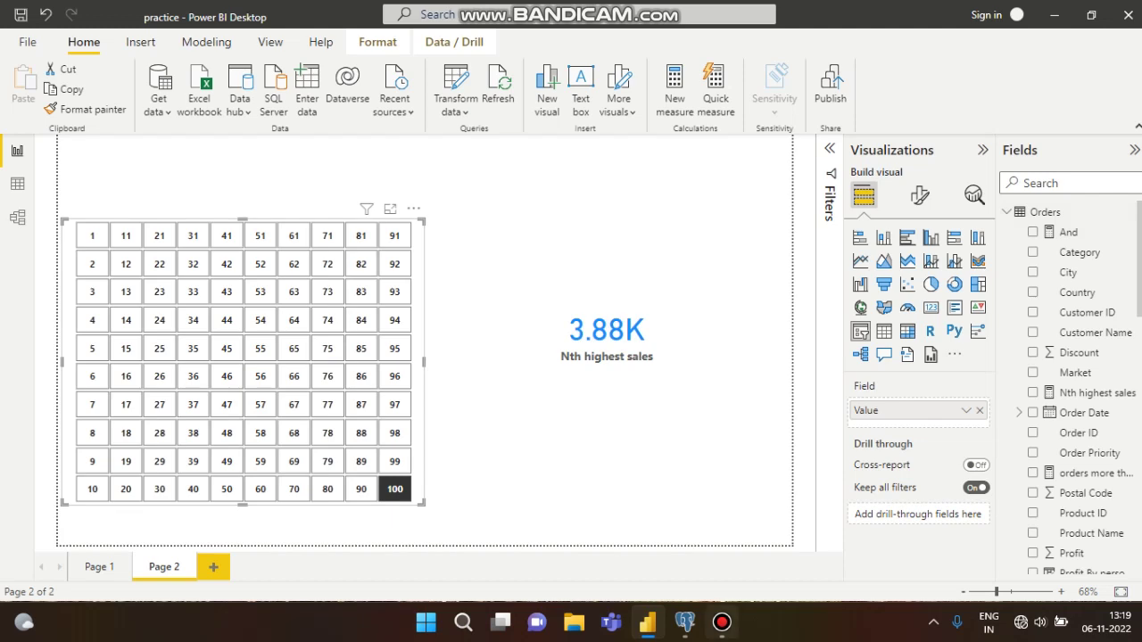
left_click(722, 622)
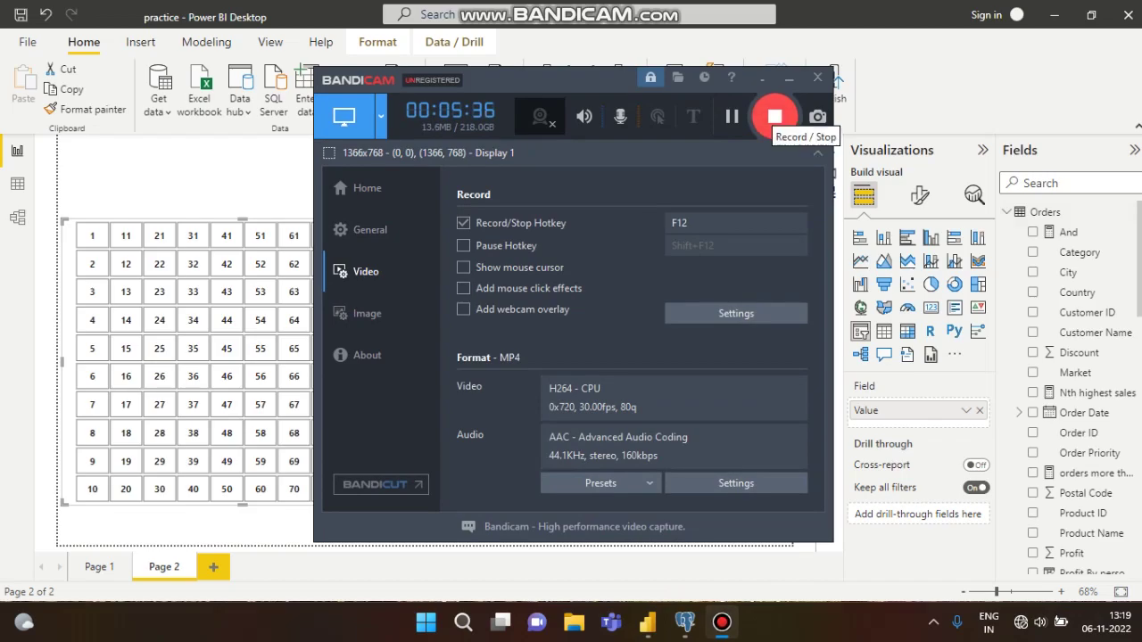